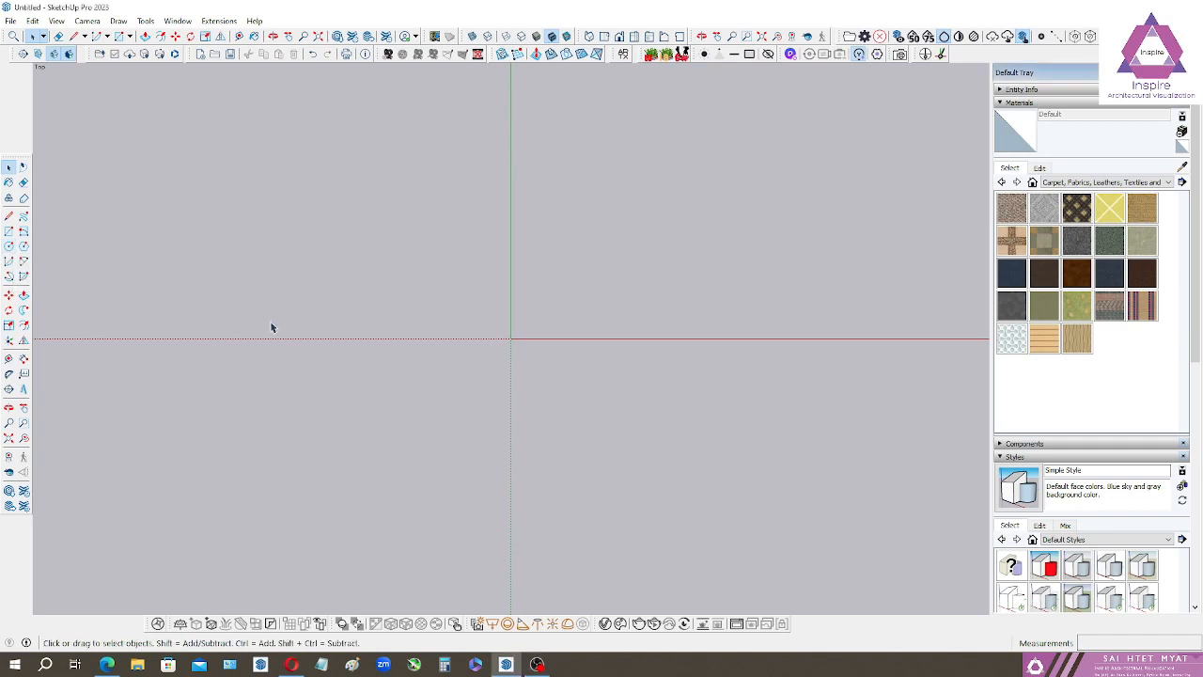
Switch the camera to perspective and orbit to an oblique view for drawing circles.
key(c)
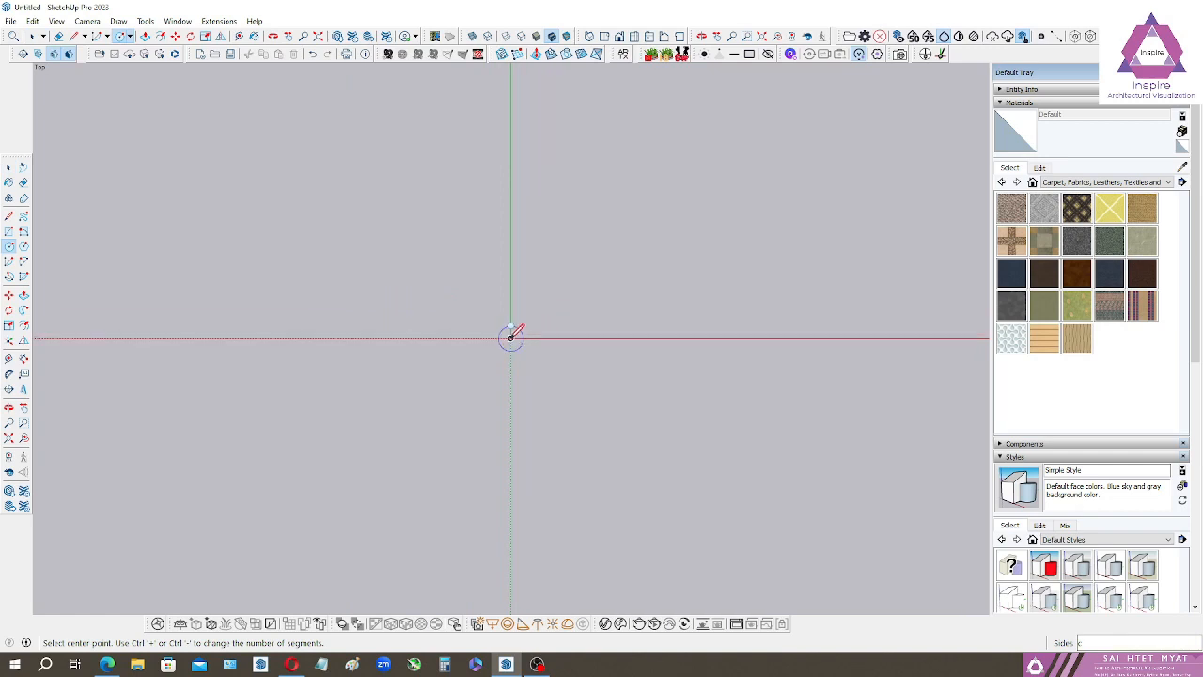
middle_drag(539, 323, 527, 365)
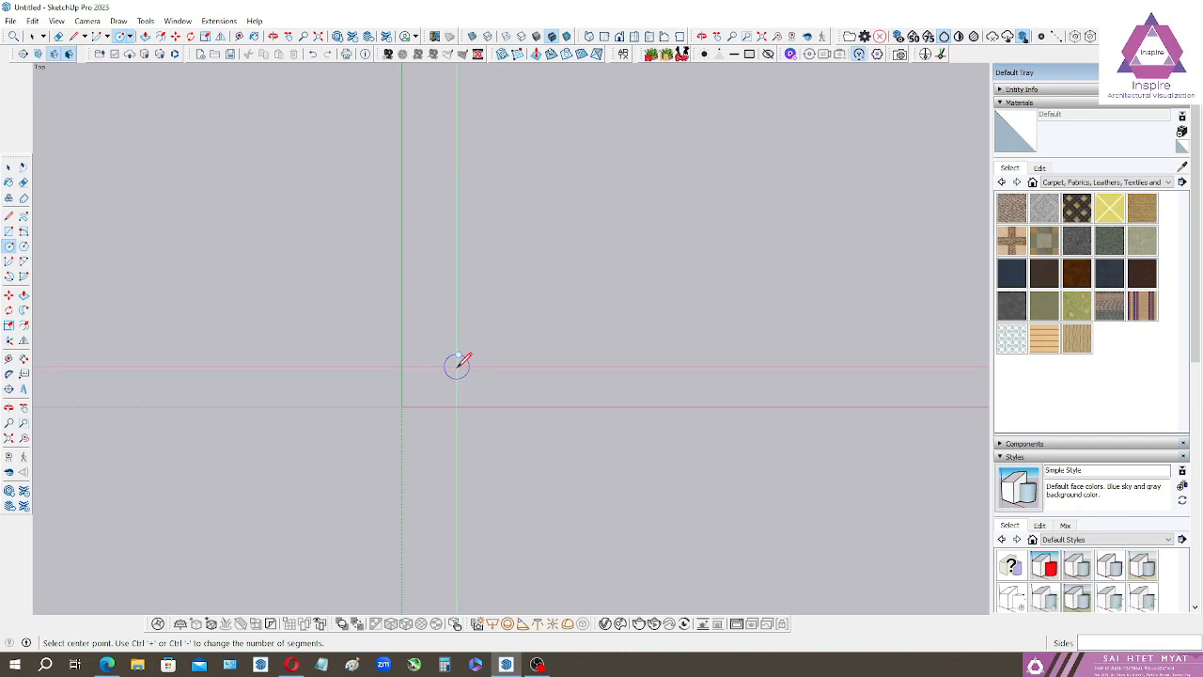
click(87, 20)
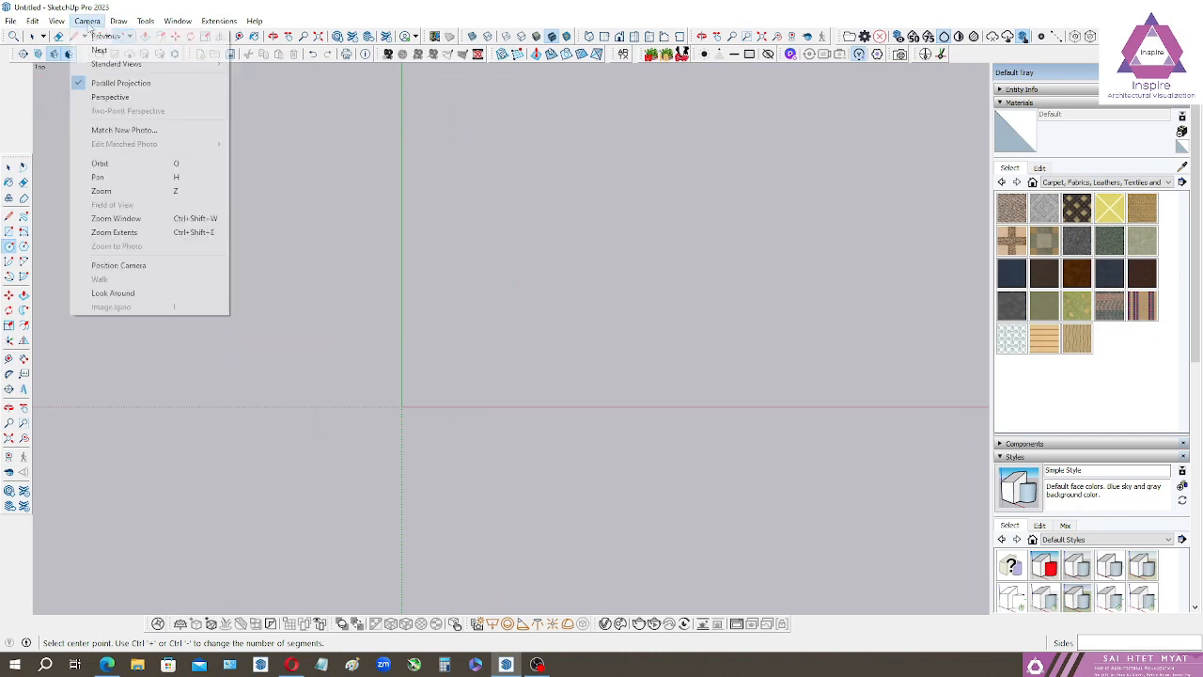
click(118, 94)
middle_drag(567, 487, 353, 335)
scroll(346, 342, up, 2)
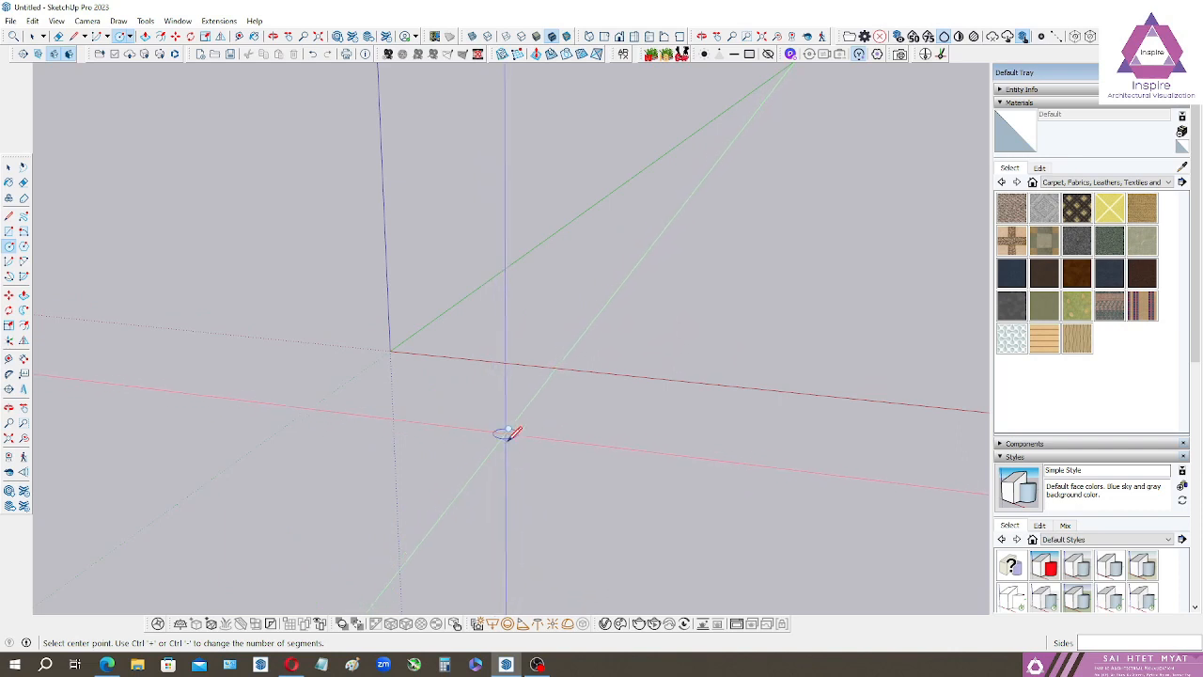
scroll(504, 435, up, 2)
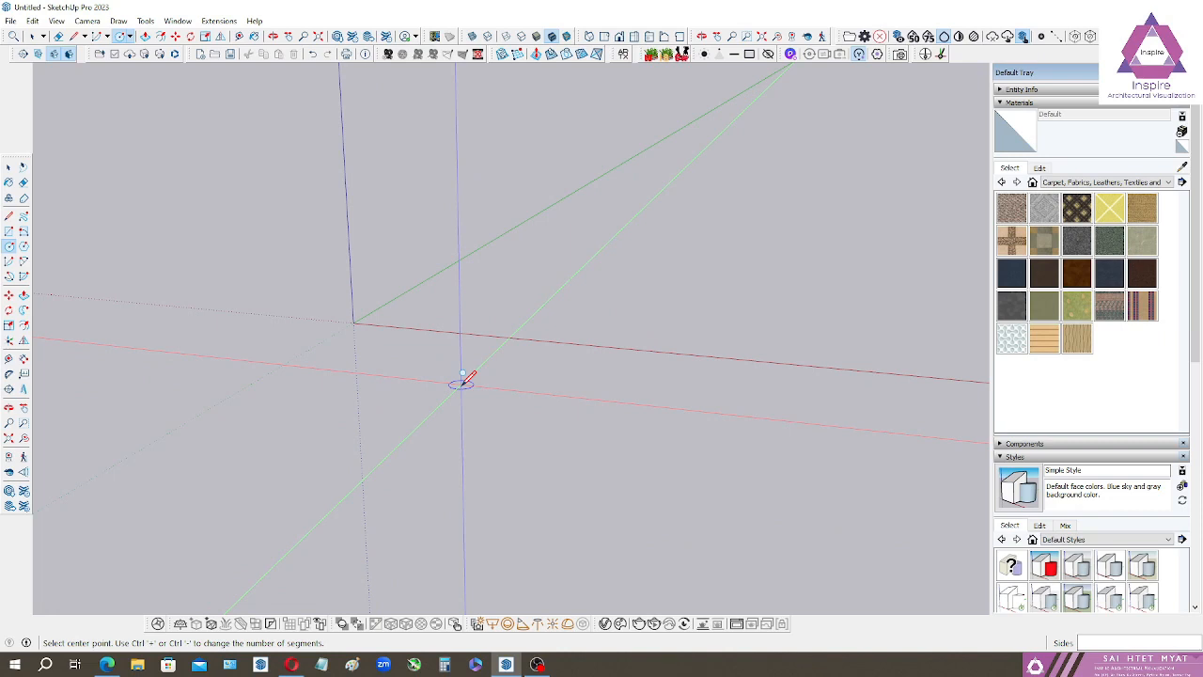
click(460, 384)
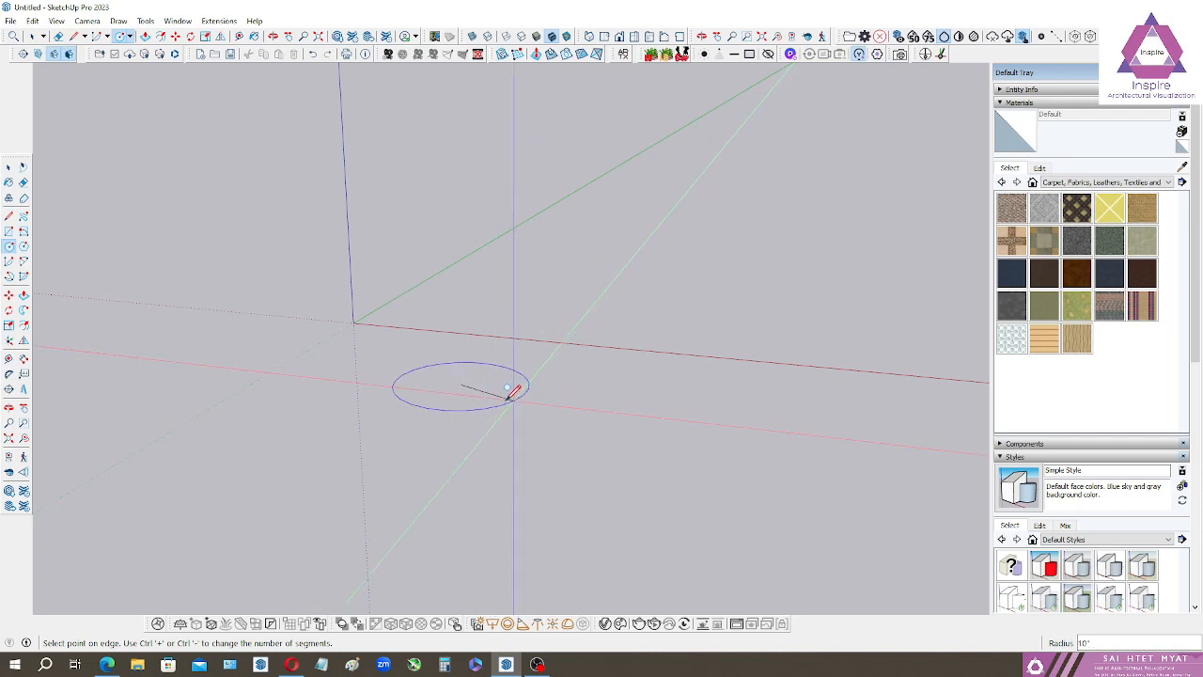
key(Escape)
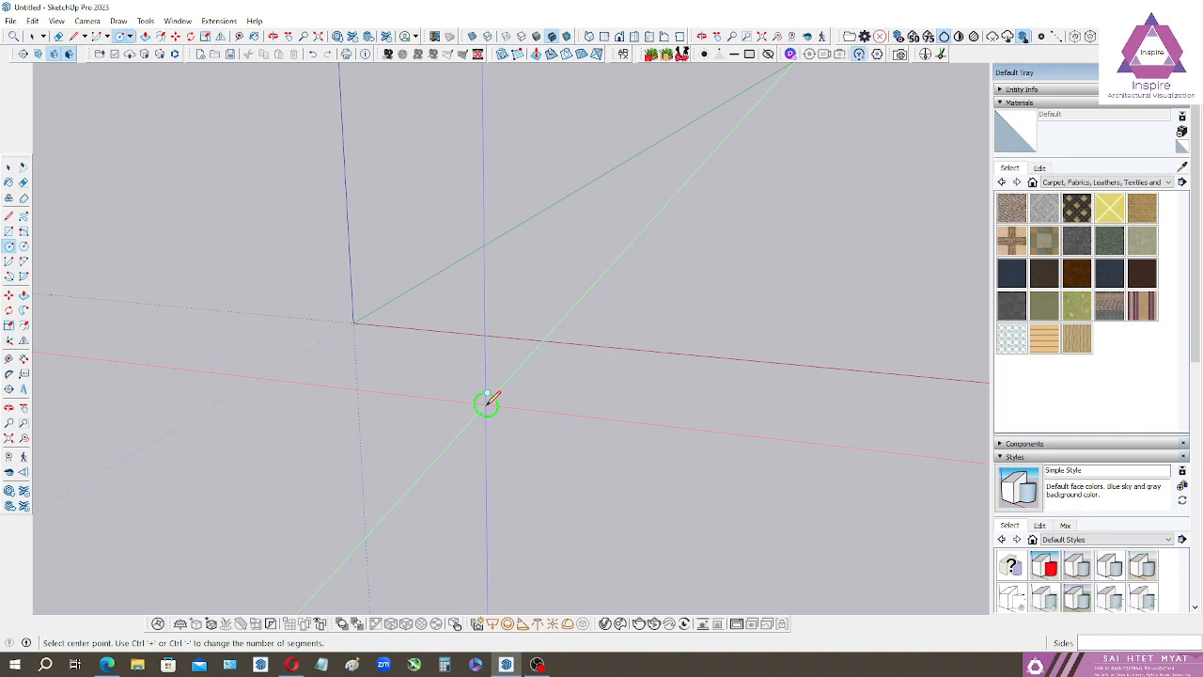
Draw three separate upright circles of differing sizes, with their planes locked perpendicular to the red axis.
key(Right)
middle_drag(485, 403, 349, 422)
click(456, 362)
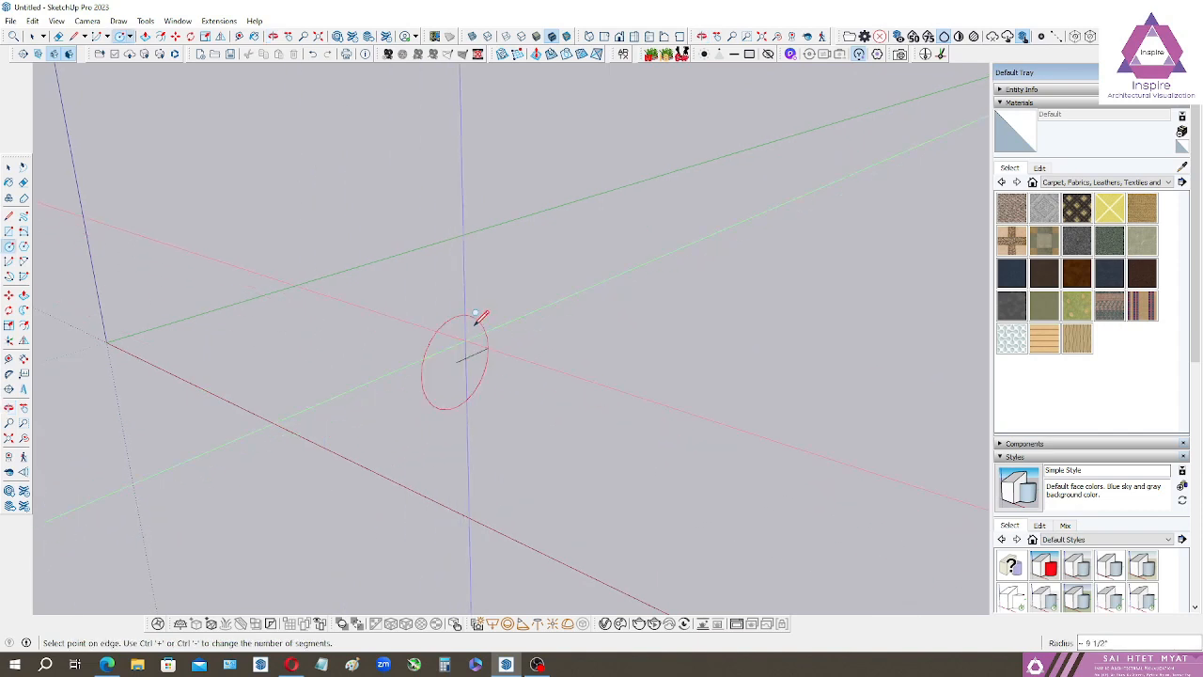
click(486, 325)
middle_drag(462, 373, 585, 354)
click(629, 355)
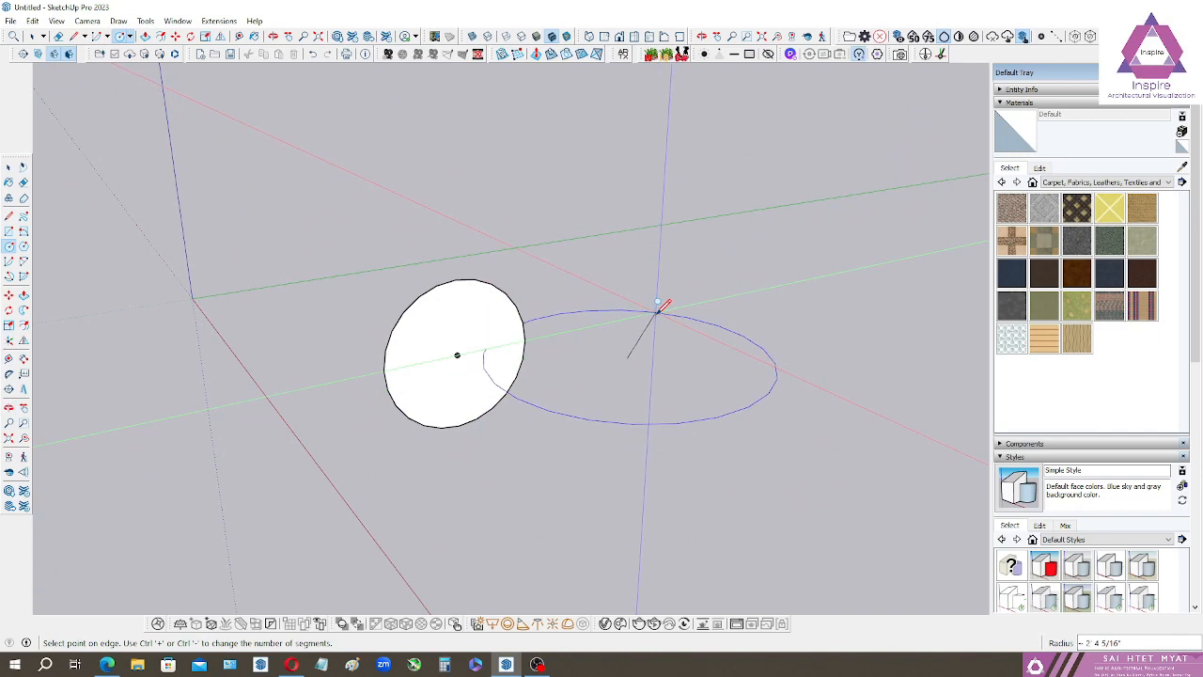
key(Escape)
key(Right)
click(652, 371)
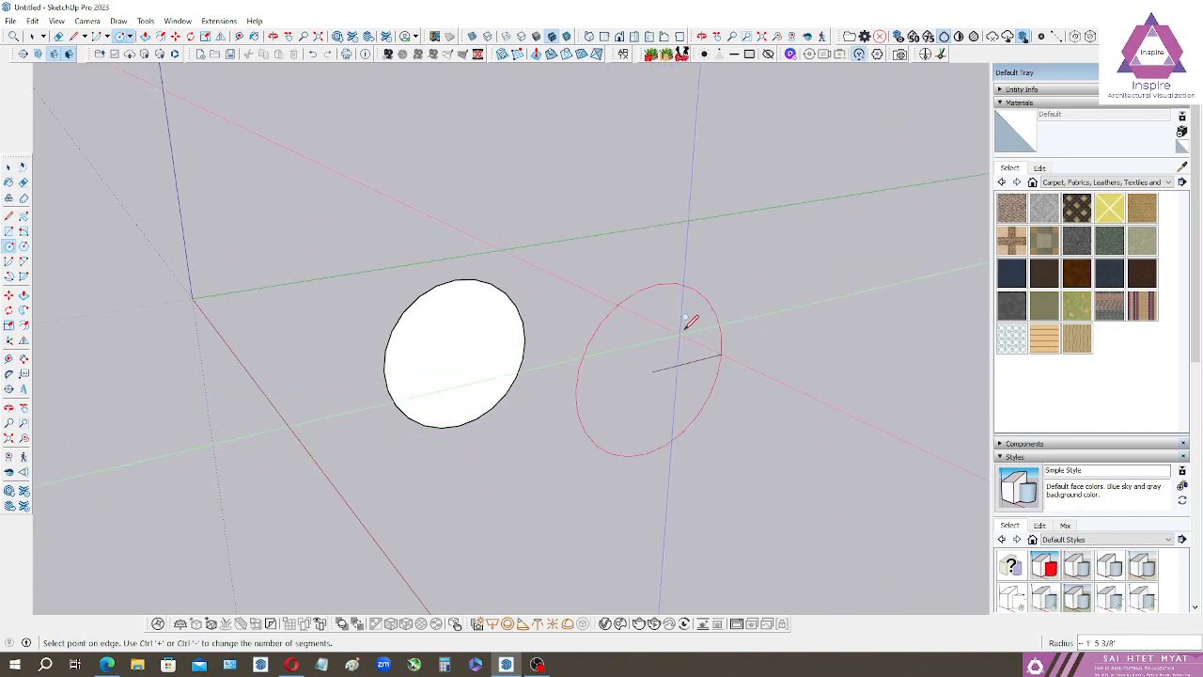
click(690, 319)
click(298, 394)
click(311, 341)
Draw two upright circles facing the green axis beside the existing ones, one small and one larger.
mouse_move(545, 397)
middle_down()
mouse_move(663, 448)
mouse_move(835, 435)
mouse_move(586, 460)
mouse_move(236, 456)
mouse_move(733, 459)
mouse_move(711, 454)
middle_up()
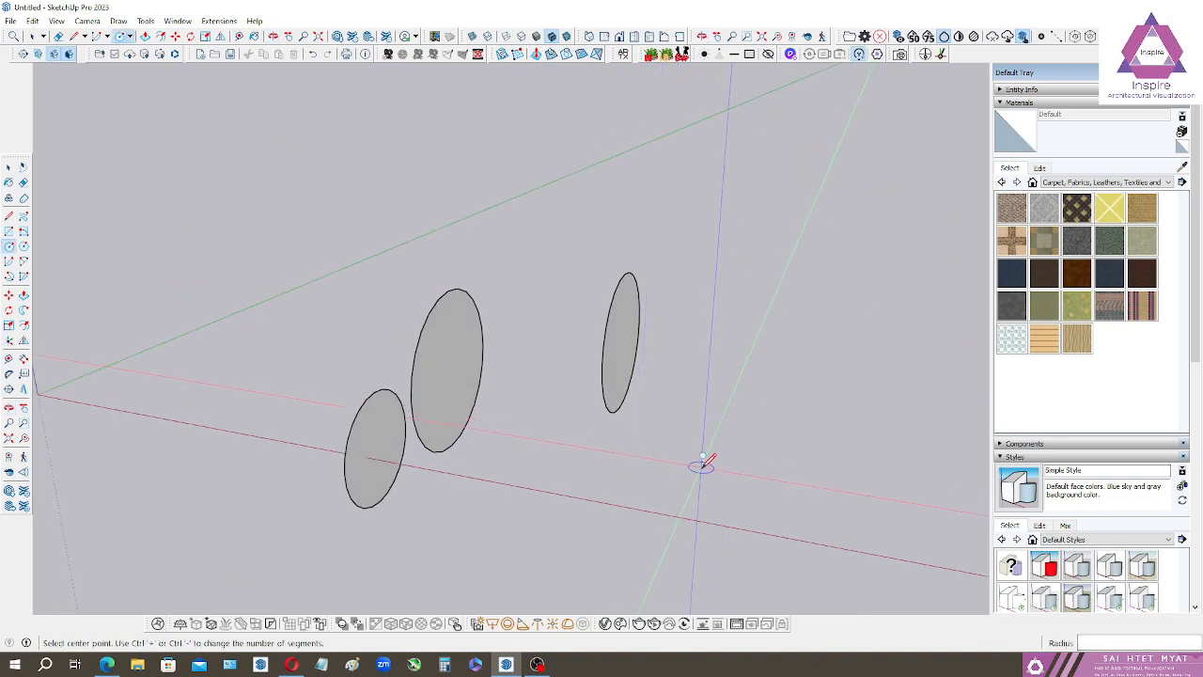
click(682, 466)
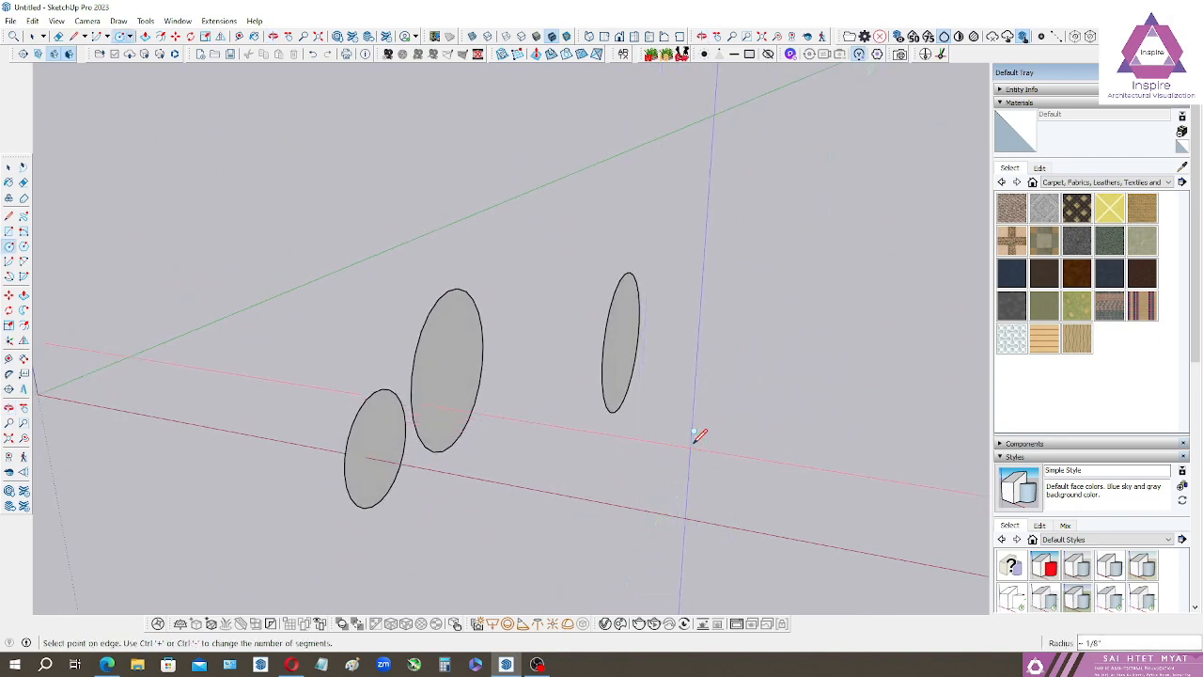
click(743, 453)
click(741, 380)
click(824, 363)
Draw three circles lying flat in the horizontal plane, in front of the upright circles.
mouse_move(752, 408)
middle_down()
mouse_move(468, 493)
mouse_move(443, 561)
mouse_move(842, 550)
mouse_move(354, 431)
mouse_move(733, 517)
mouse_move(762, 483)
mouse_move(867, 570)
mouse_move(712, 416)
mouse_move(516, 378)
mouse_move(527, 364)
middle_up()
drag(698, 370, 725, 260)
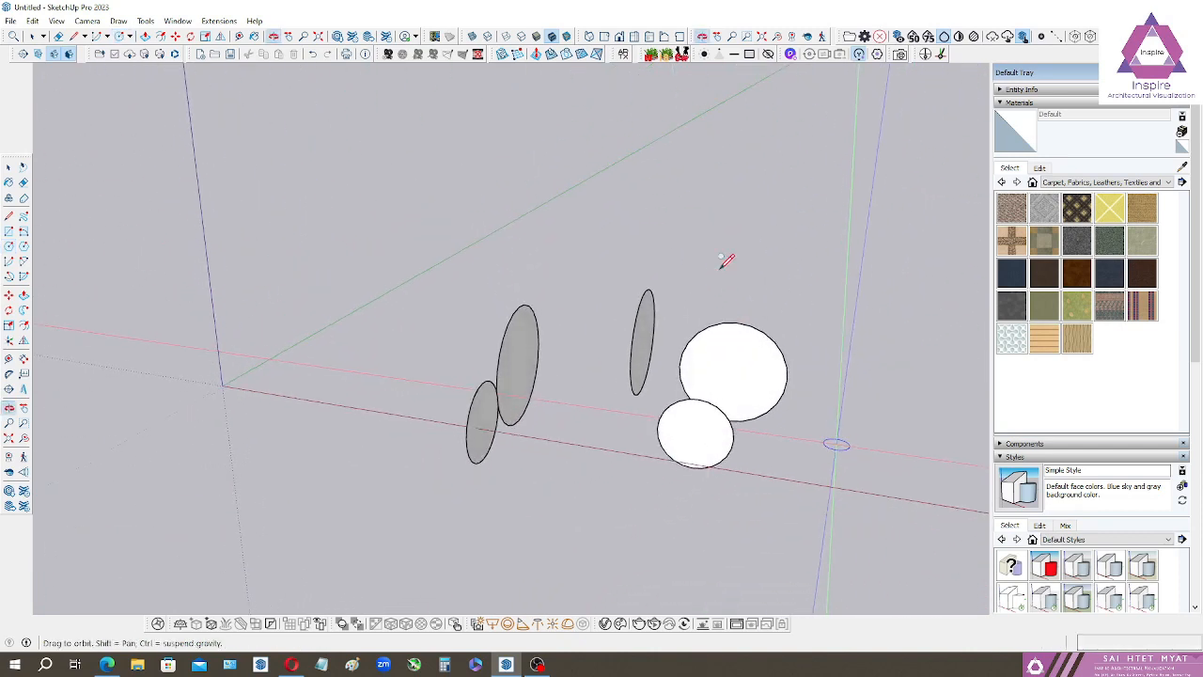
key(c)
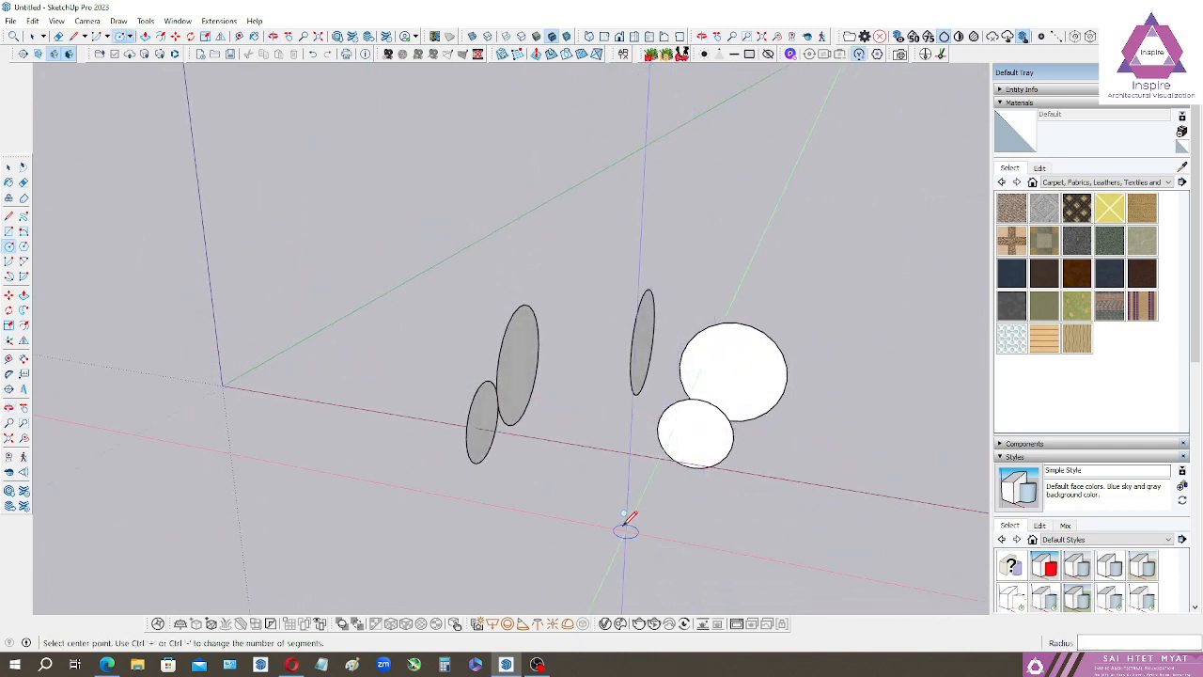
click(567, 494)
click(597, 470)
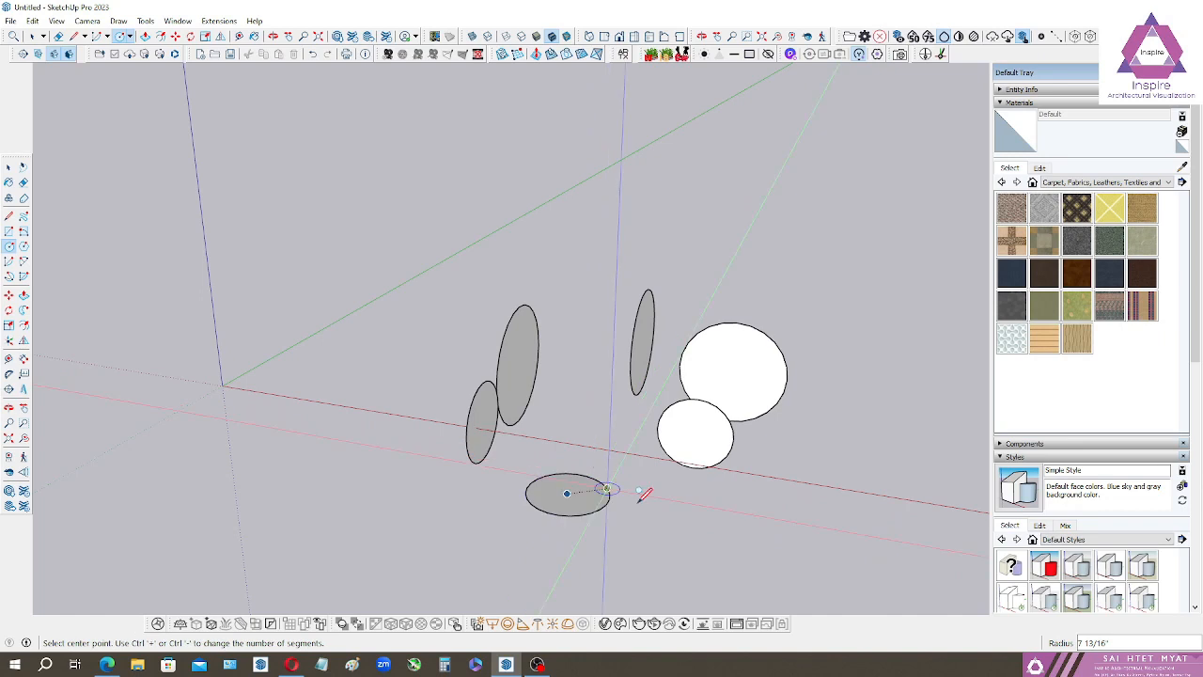
click(668, 528)
click(703, 515)
click(765, 501)
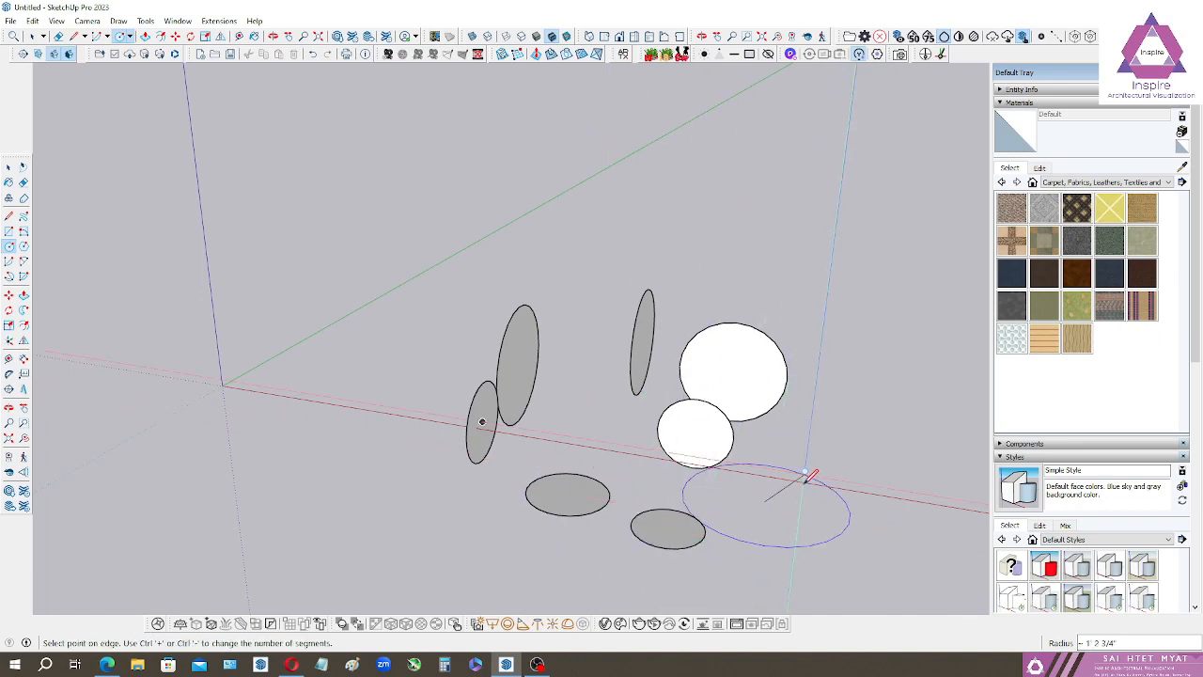
click(801, 479)
Try to place a new circle with its plane locked to the large upright circle facing the green axis.
middle_drag(800, 479, 311, 332)
middle_drag(467, 332, 428, 416)
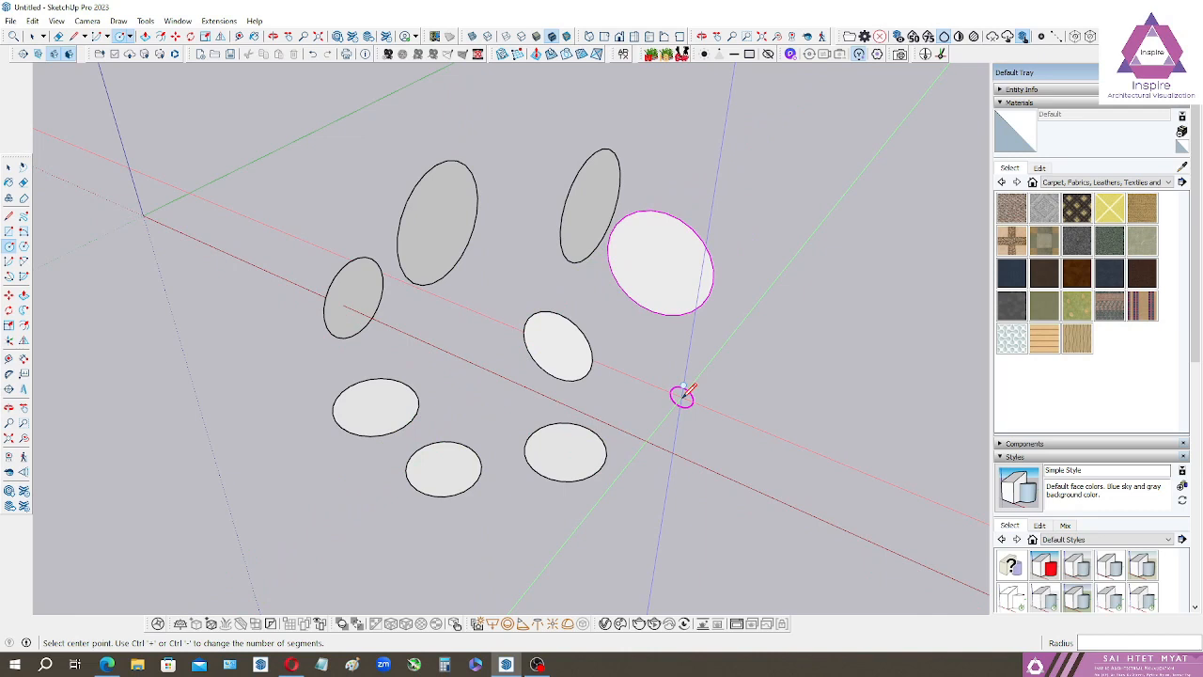
click(683, 395)
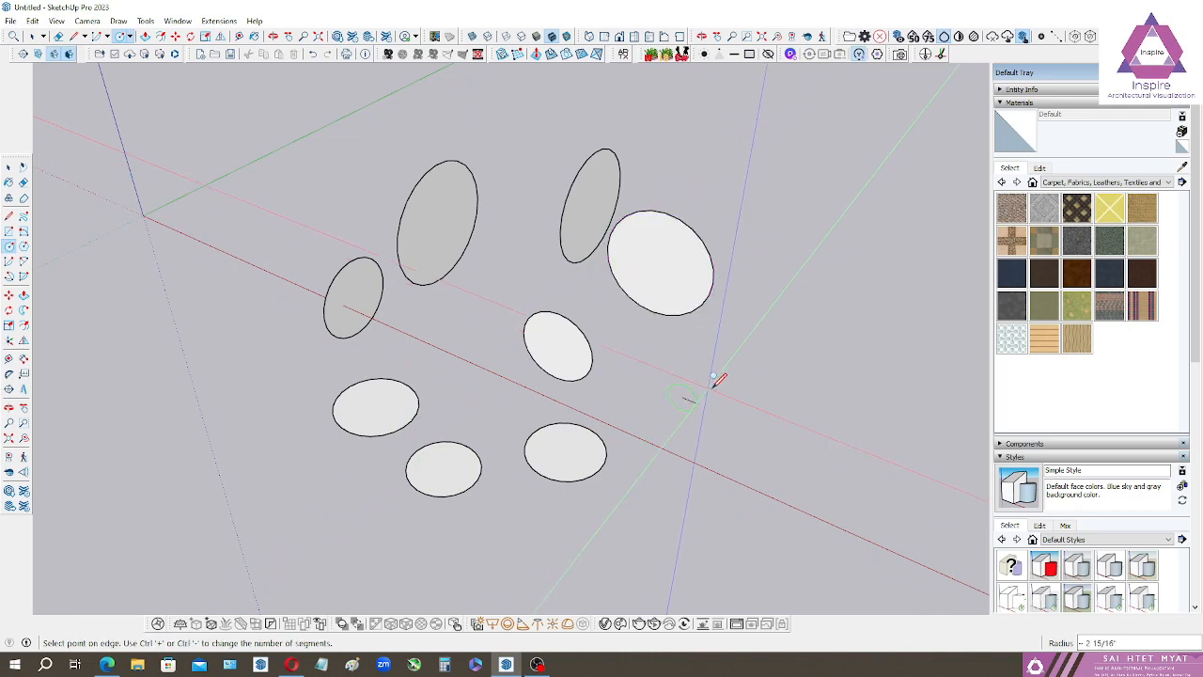
key(Escape)
key(Down)
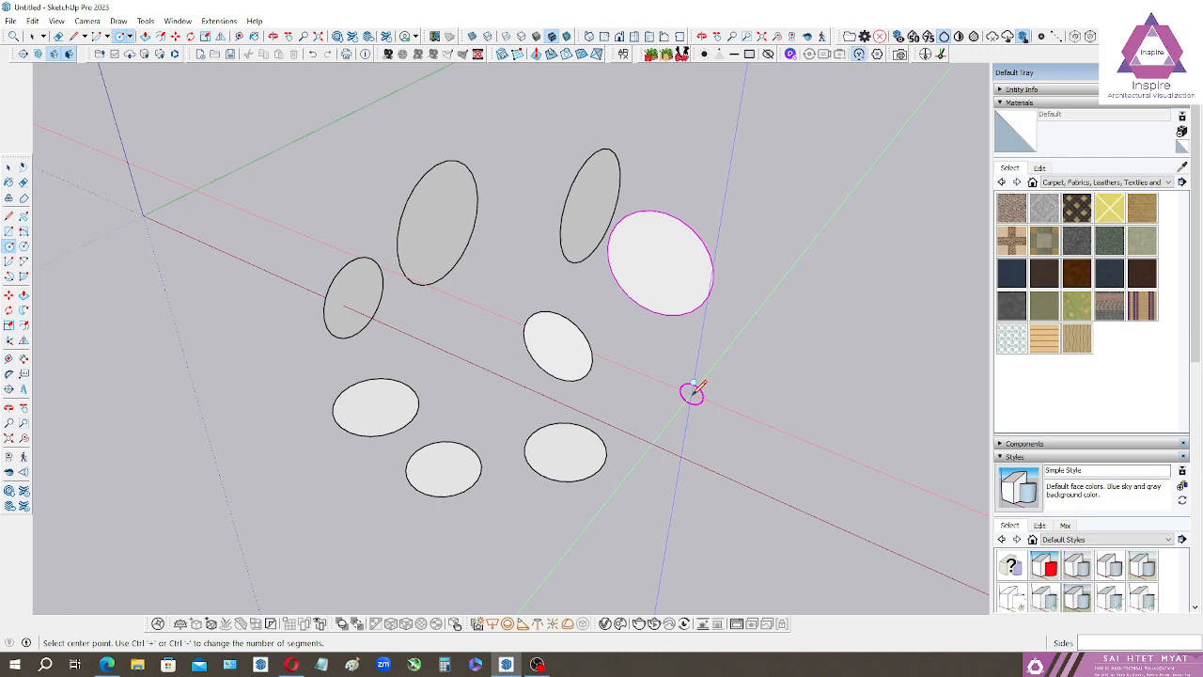
key(Escape)
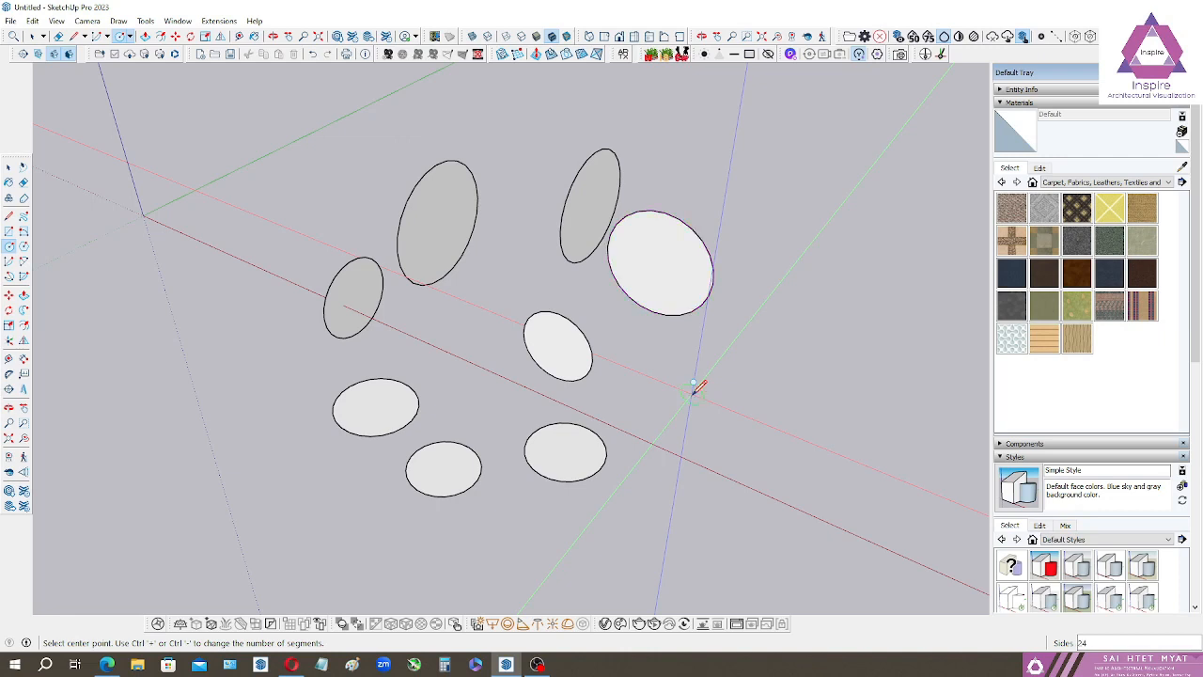
Select all the practice circles and delete them from the model.
key(space)
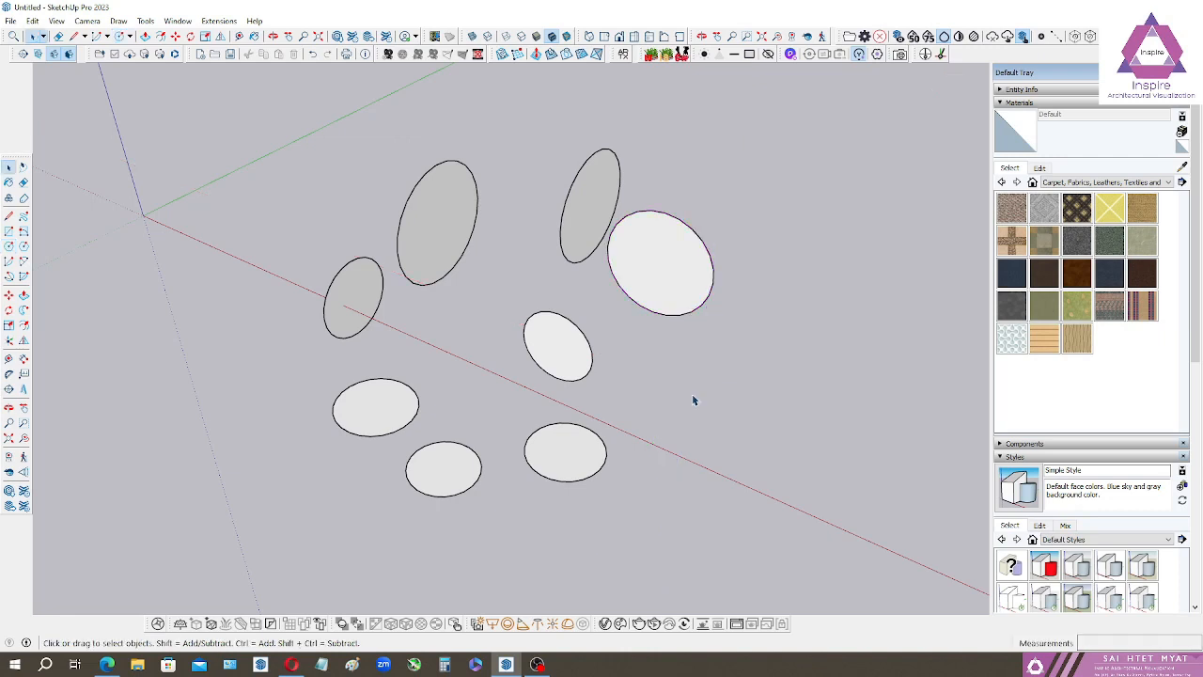
key(ctrl+a)
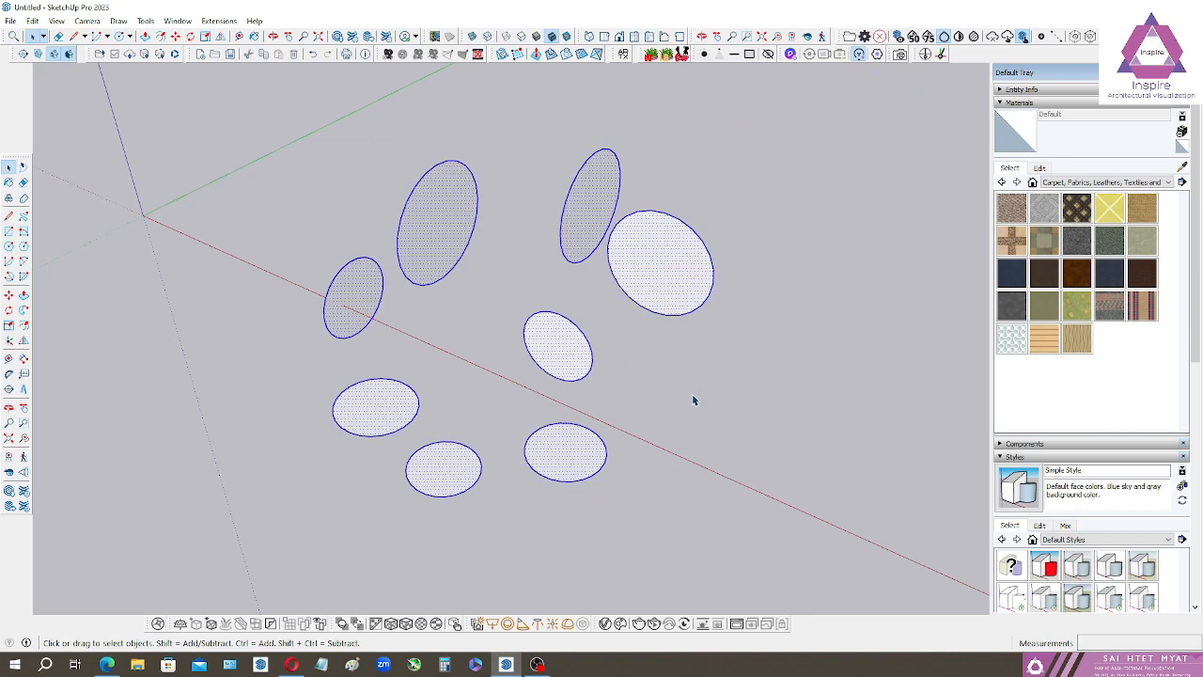
key(Delete)
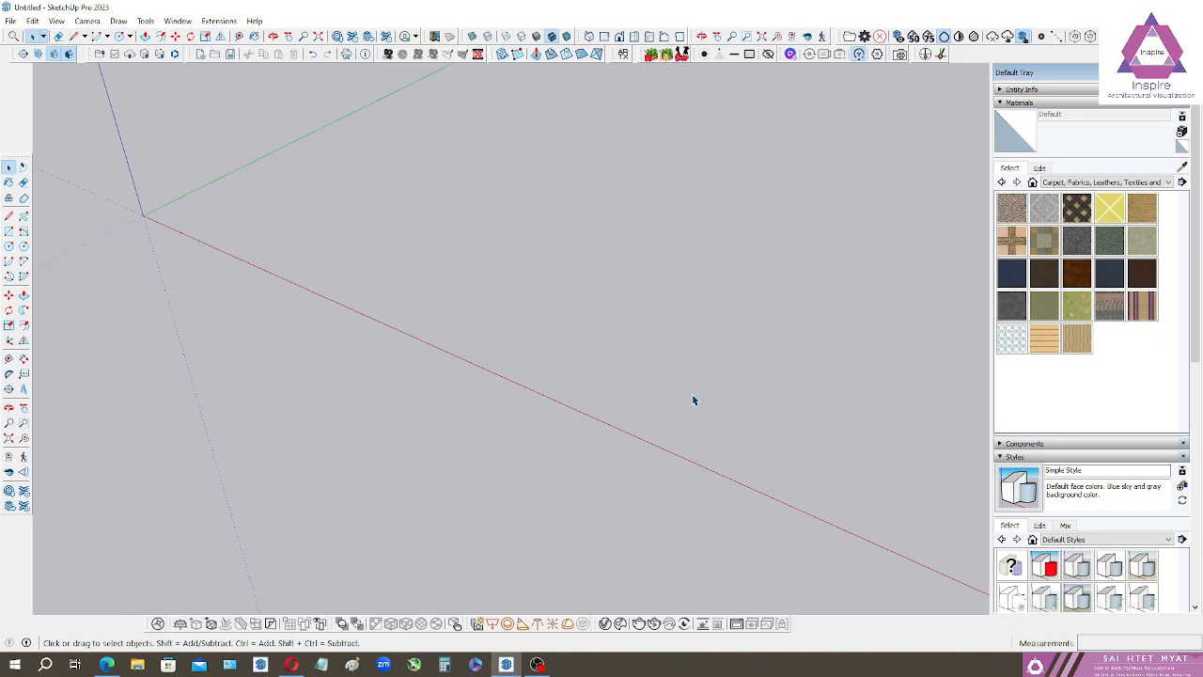
Set the camera to parallel projection and look at the model in the standard top view.
click(87, 20)
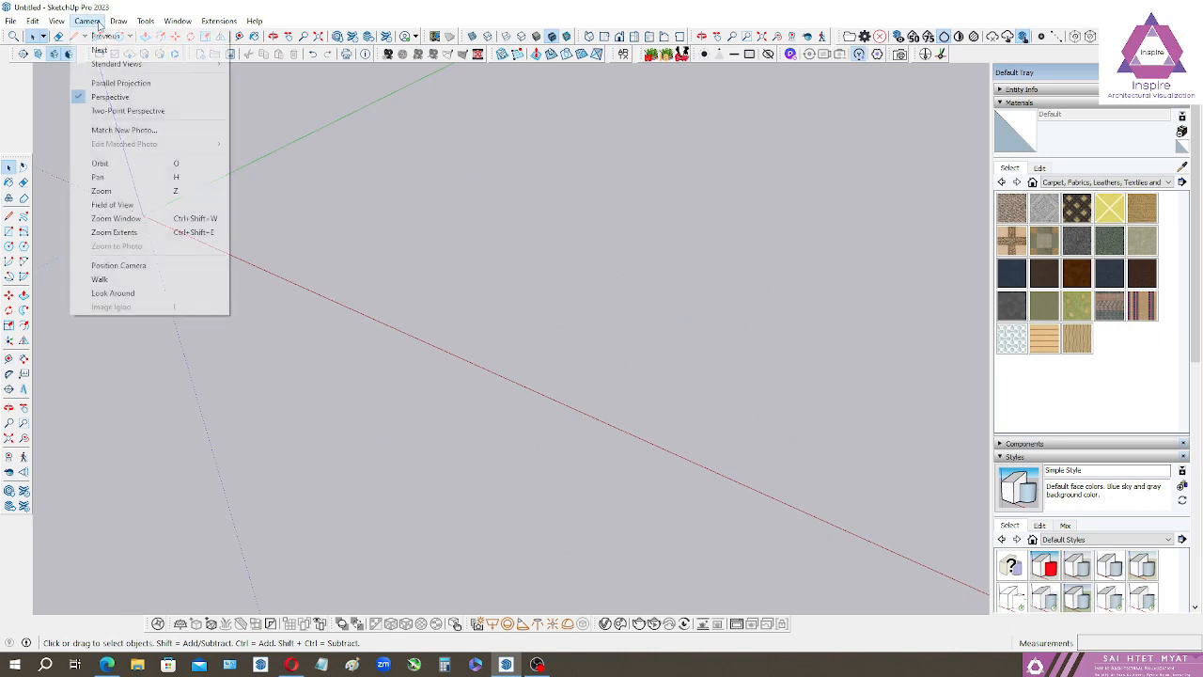
click(122, 82)
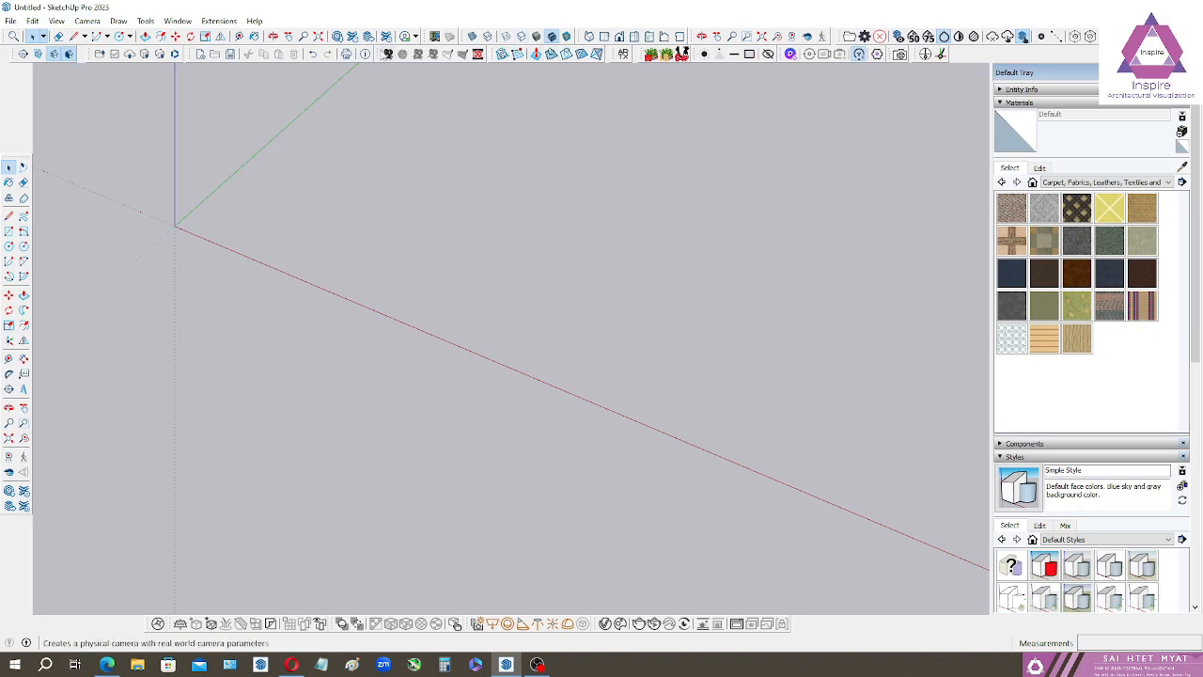
drag(580, 36, 529, 176)
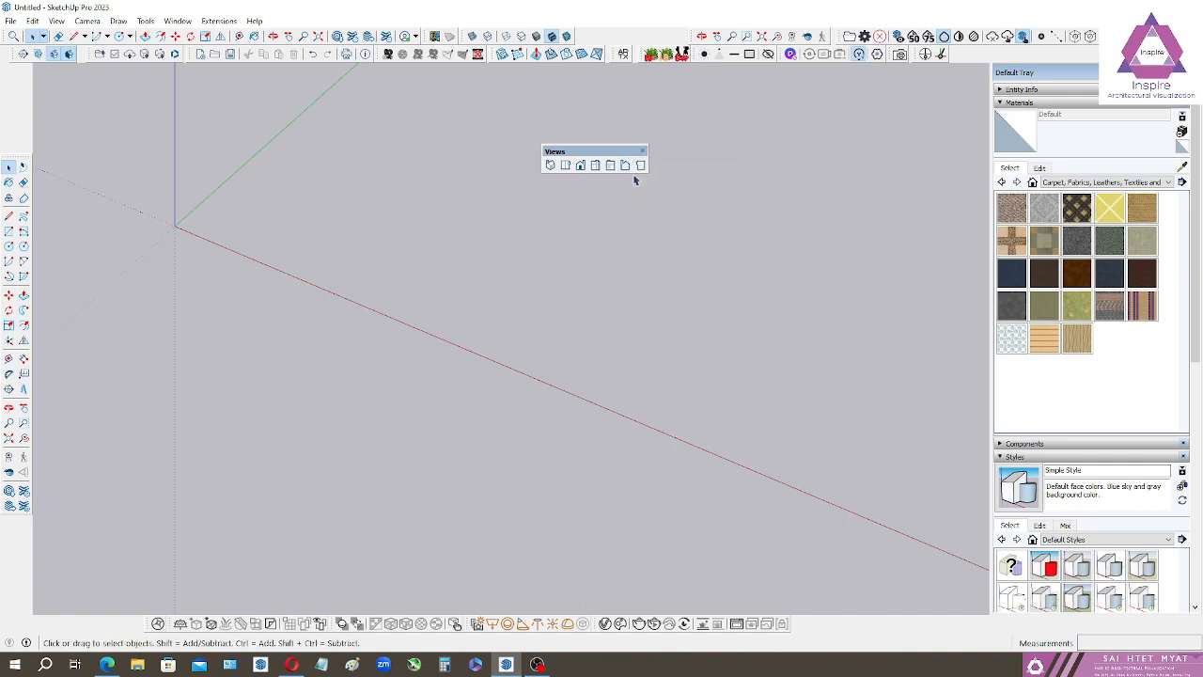
drag(609, 152, 603, 132)
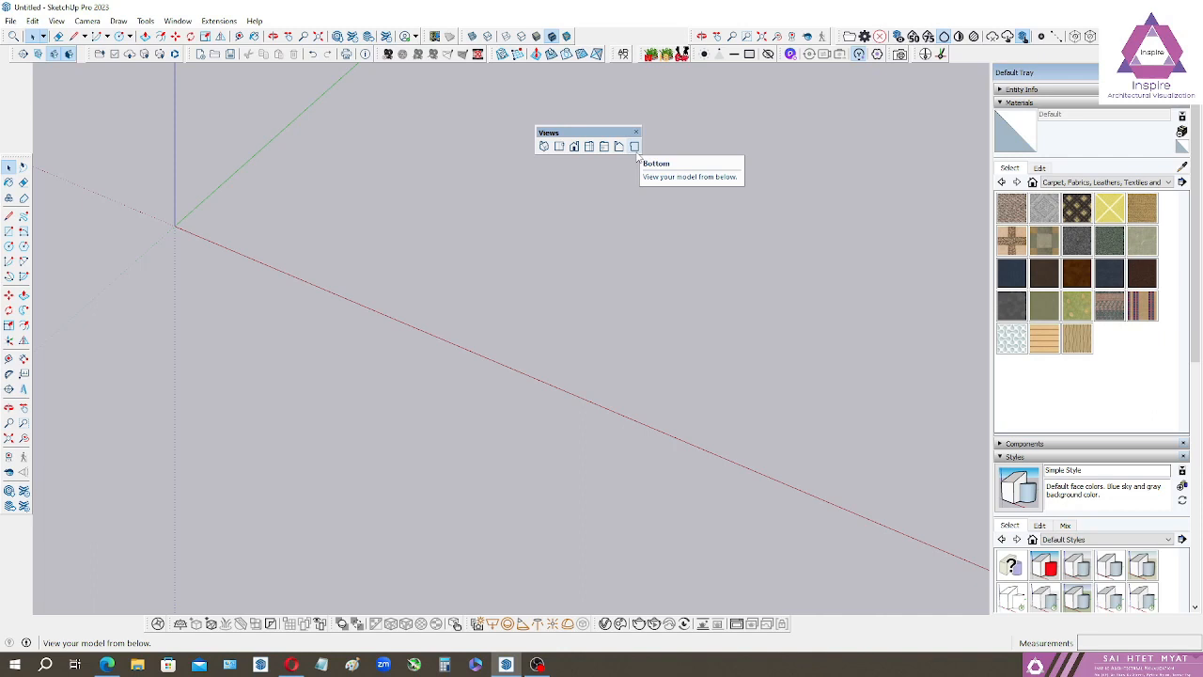
click(560, 147)
drag(554, 133, 616, 36)
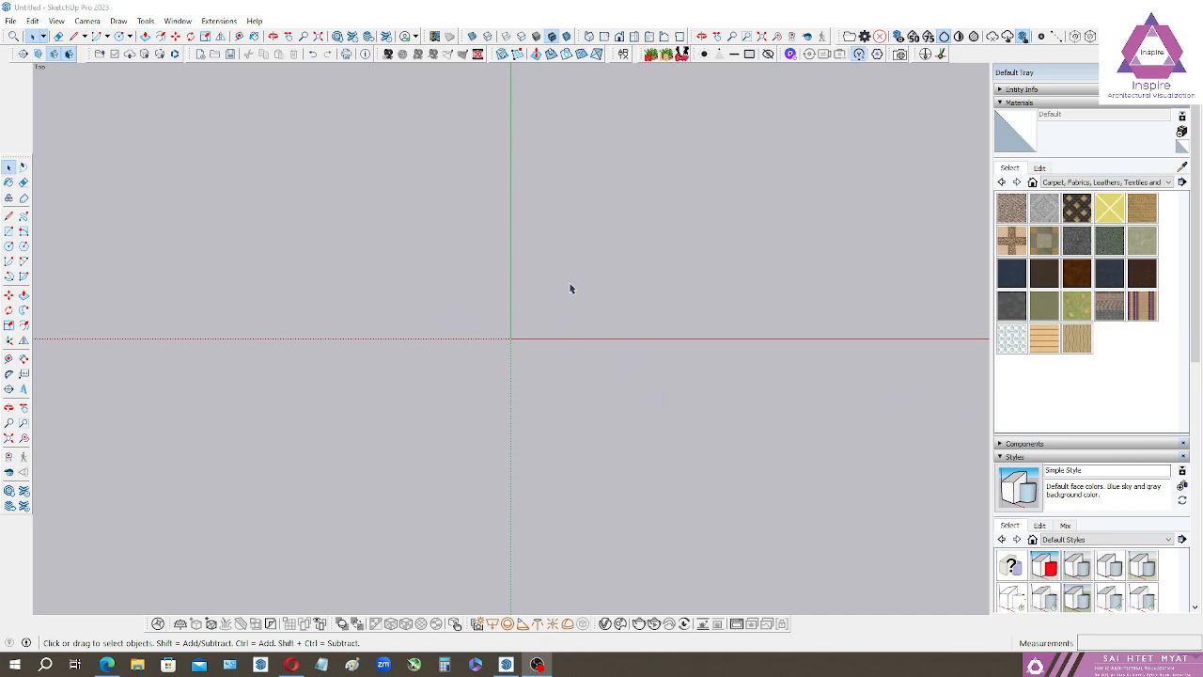
Draw a 24-sided circle with a radius of 3'6" in the top view, centred below and left of the origin.
click(8, 246)
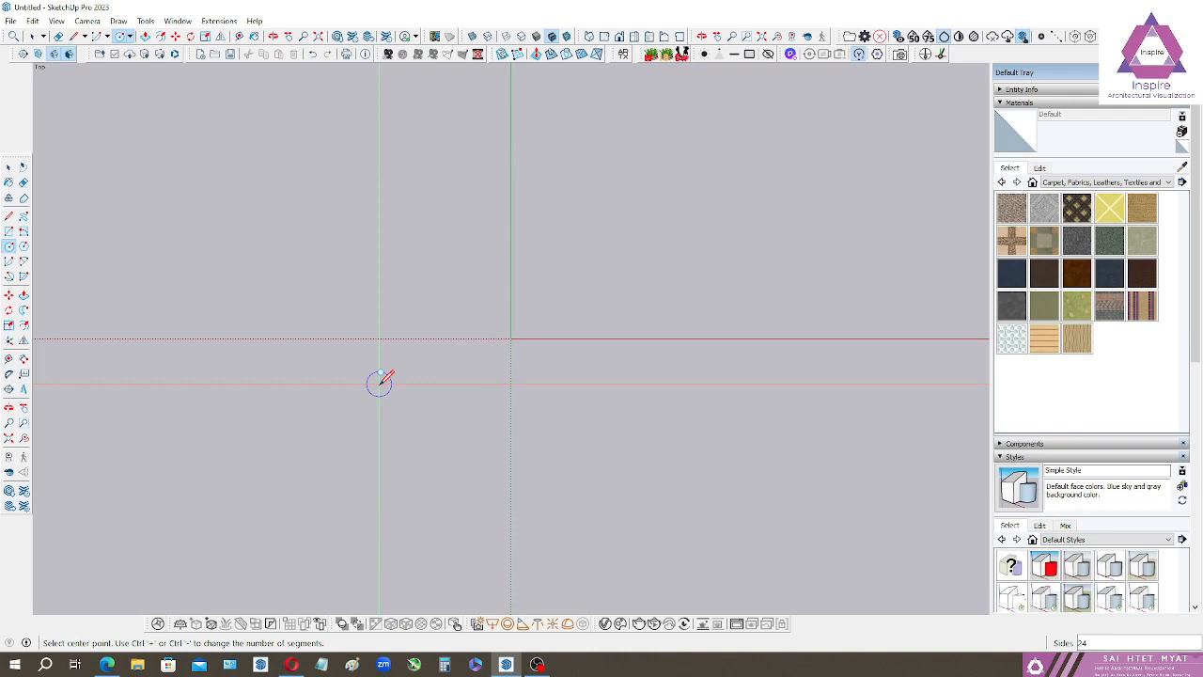
click(379, 382)
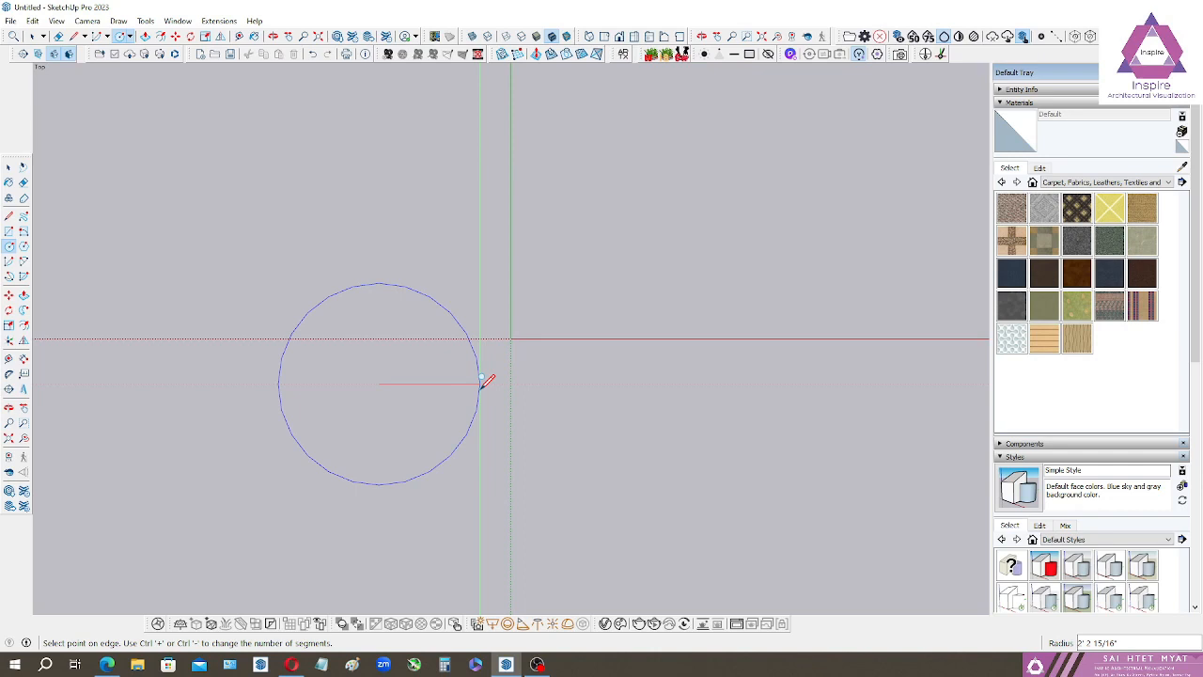
text(3'6)
click(480, 380)
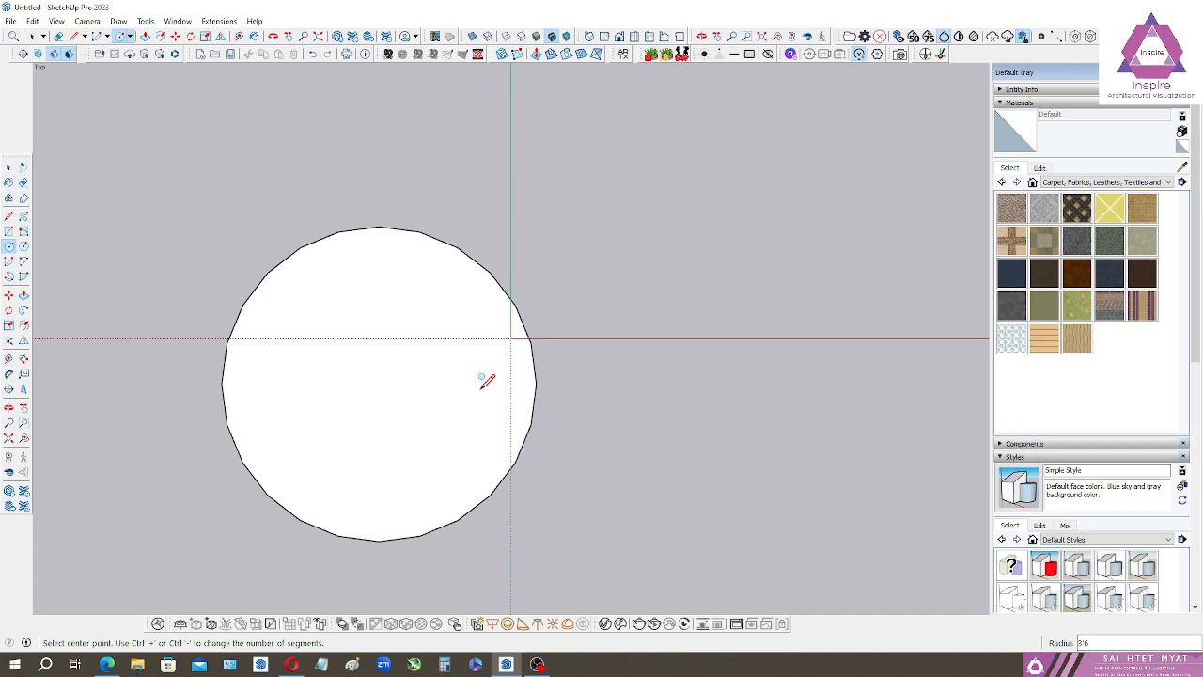
key(space)
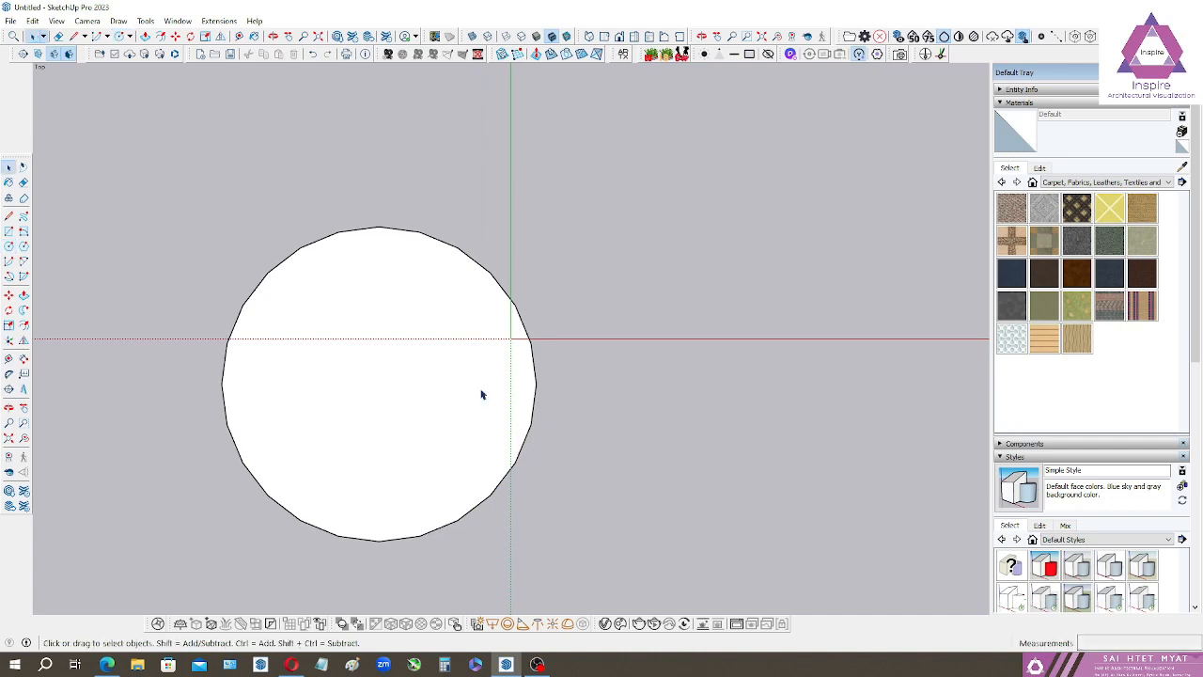
Select the circle's edge and show its entity properties, including radius and segments.
shift+middle_drag(355, 399, 475, 368)
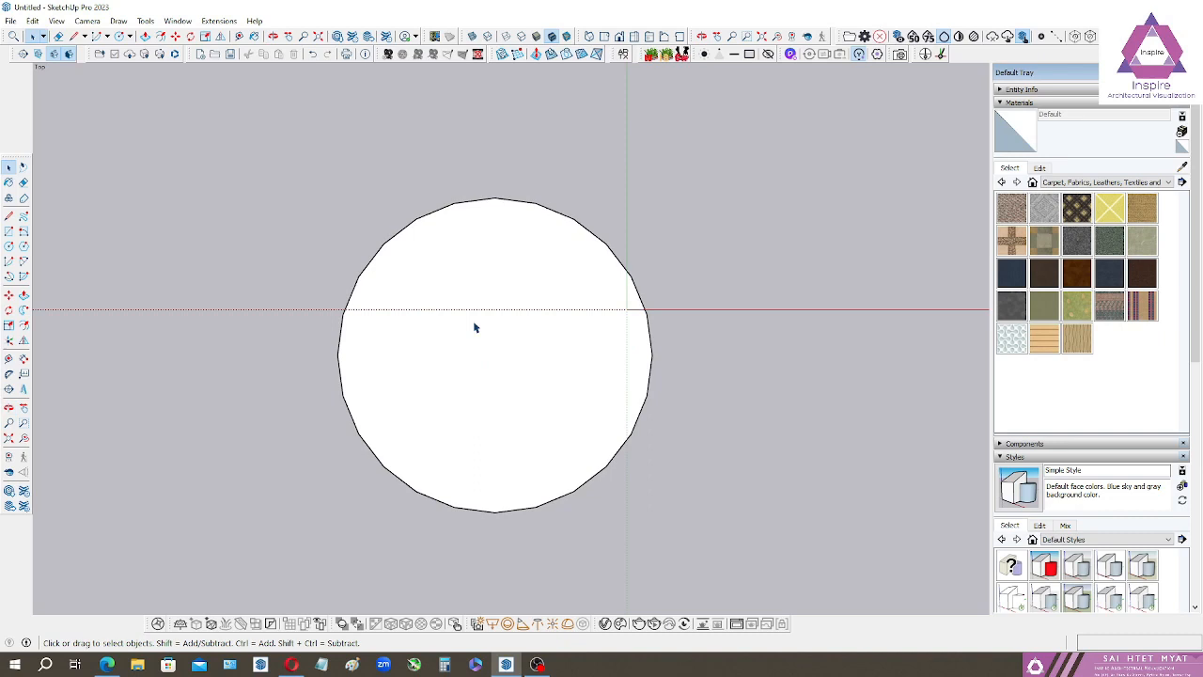
scroll(601, 402, up, 3)
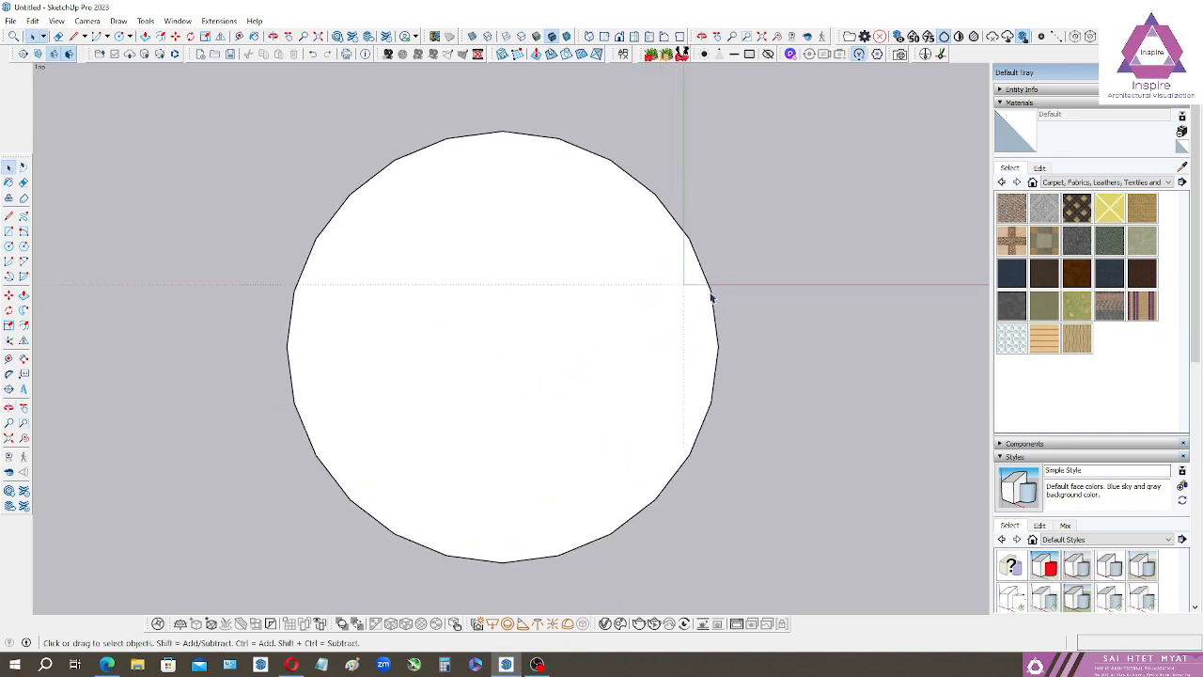
click(1041, 90)
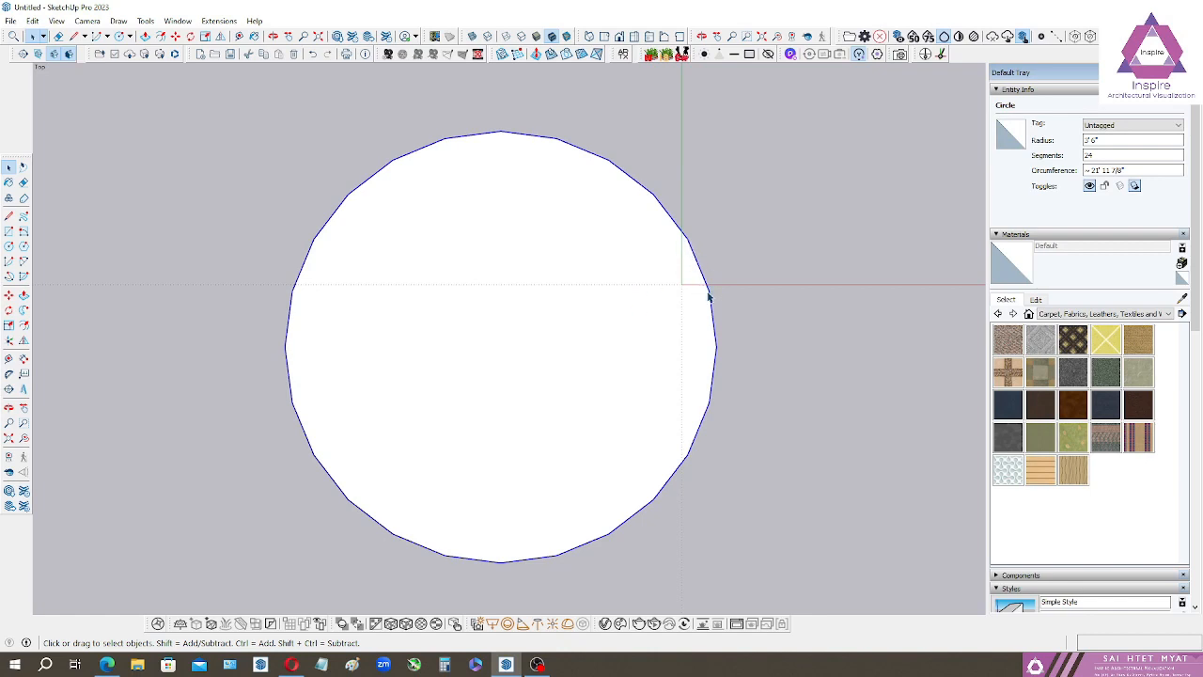
Check the circle's radius and segment count by selecting its edge again, and clear the selection.
click(715, 323)
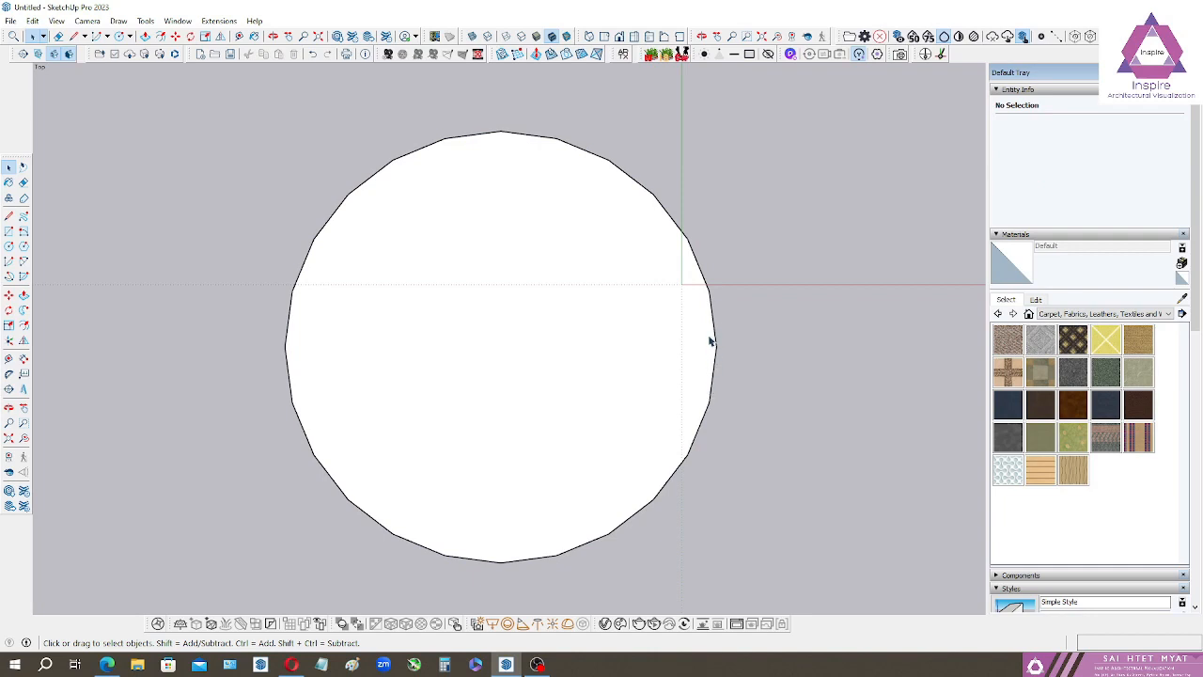
click(710, 414)
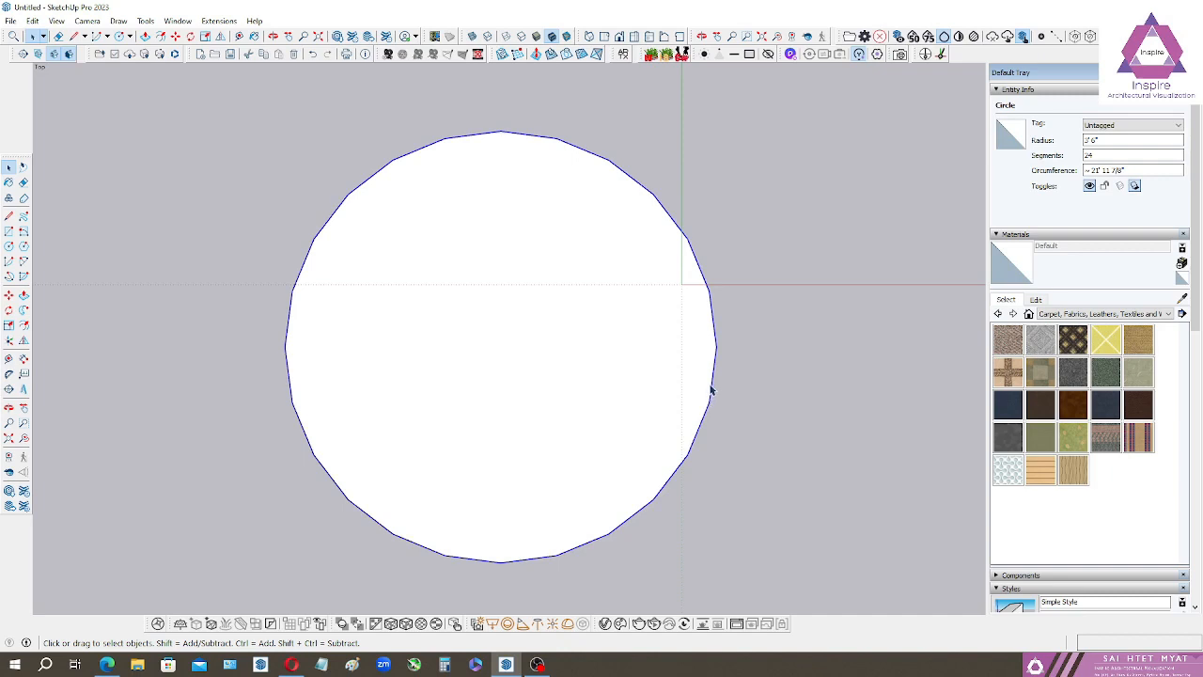
click(752, 316)
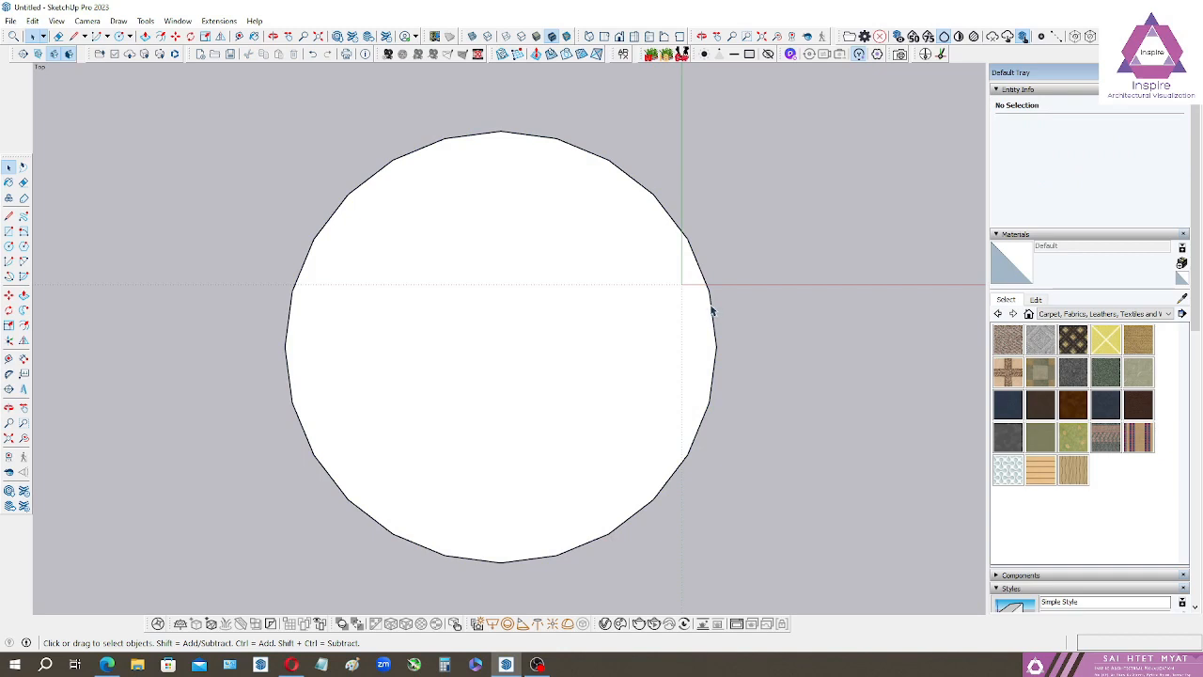
Select the circle's edge and set its segments to 48 for a smoother outline.
click(711, 311)
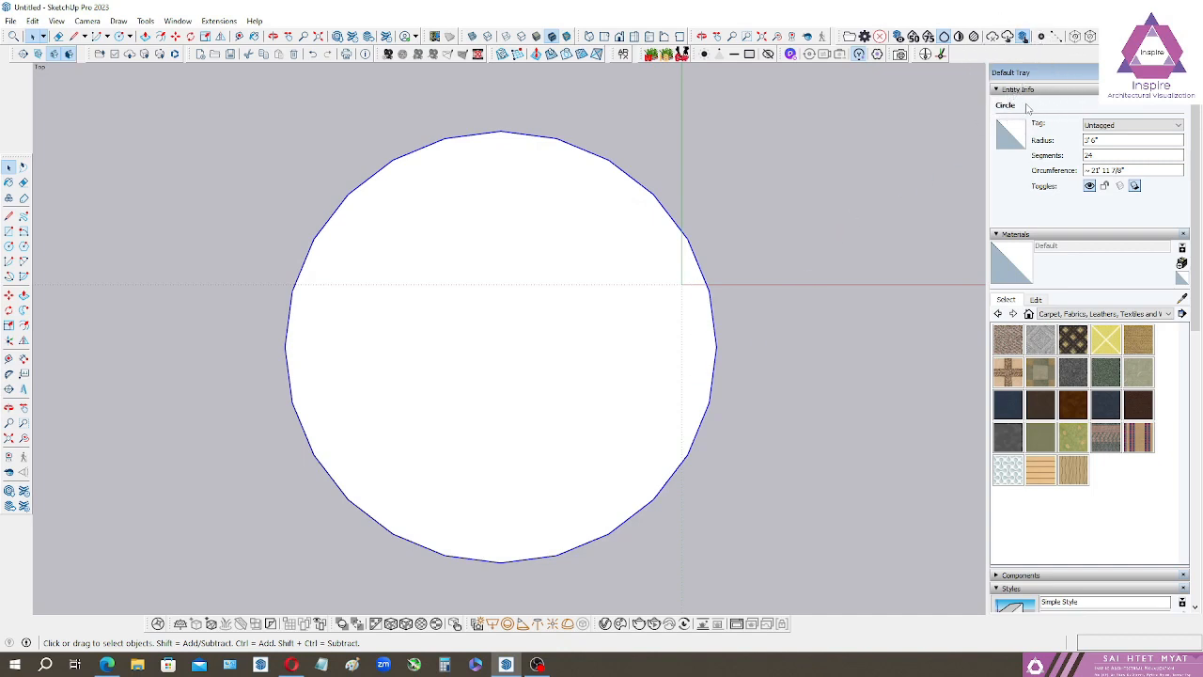
click(1093, 140)
click(1088, 155)
text(48)
key(ctrl)
key(ctrl)
key(ctrl)
key(ctrl)
key(ctrl)
key(Return)
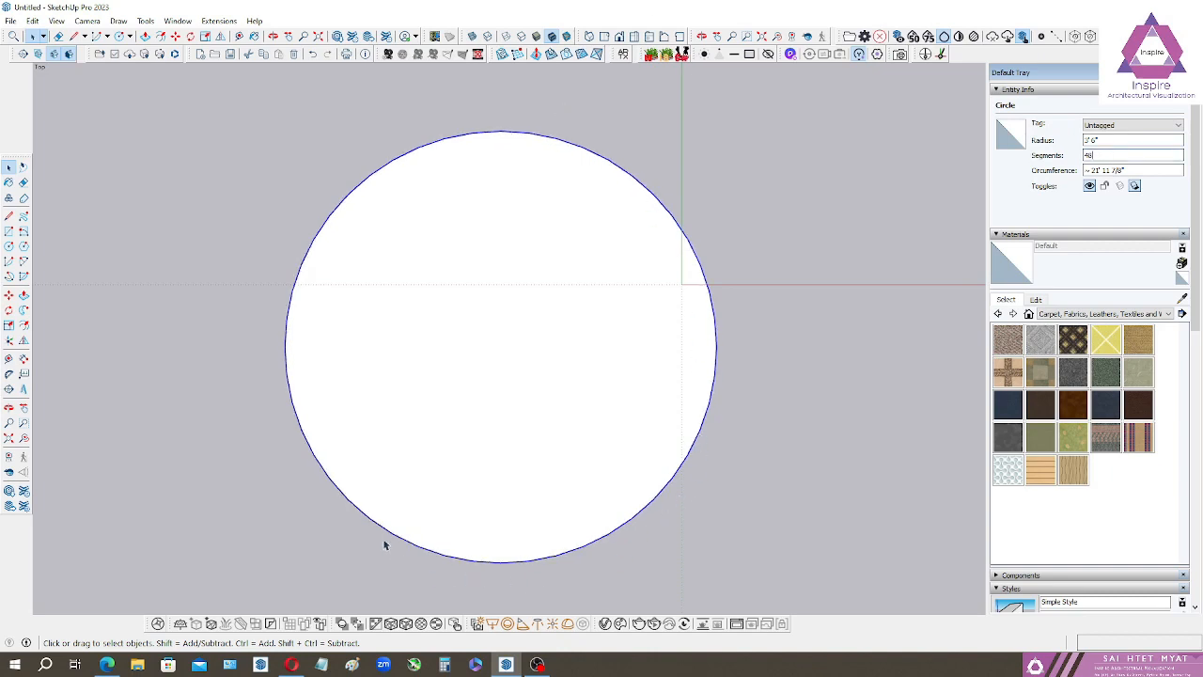
Set the selected circle's segments back to 24.
drag(1111, 157, 1071, 164)
text(24)
key(Return)
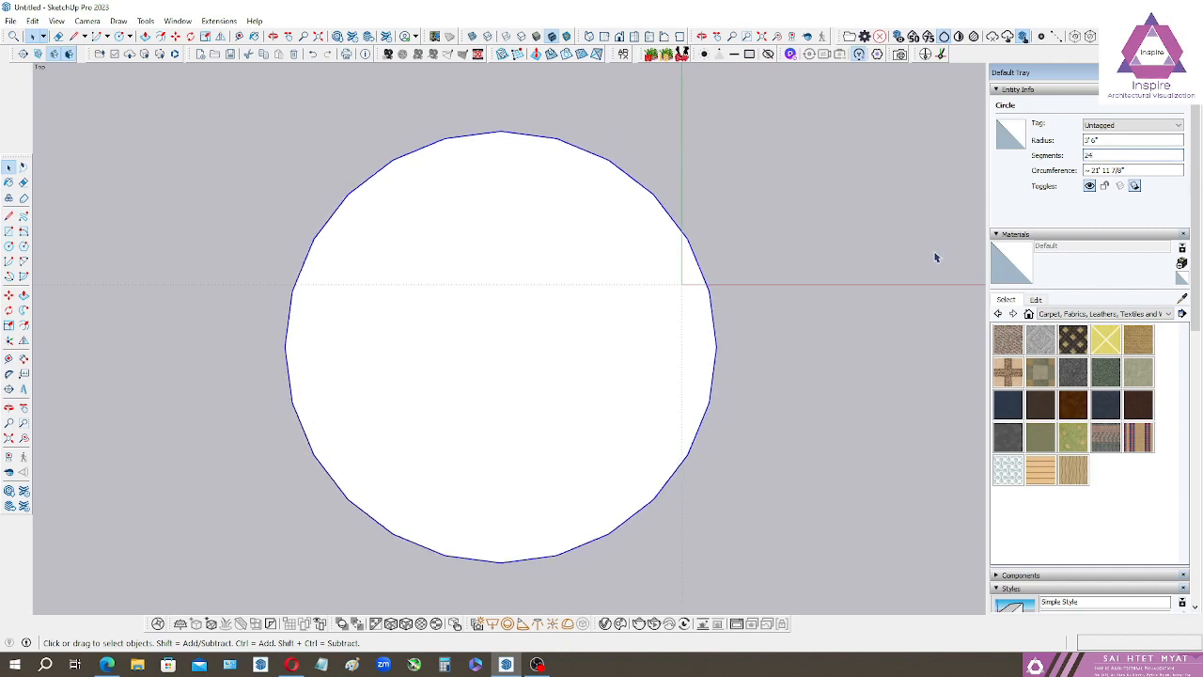
Raise the selected circle's segment count to 50.
drag(1096, 156, 1083, 156)
text(4)
key(Return)
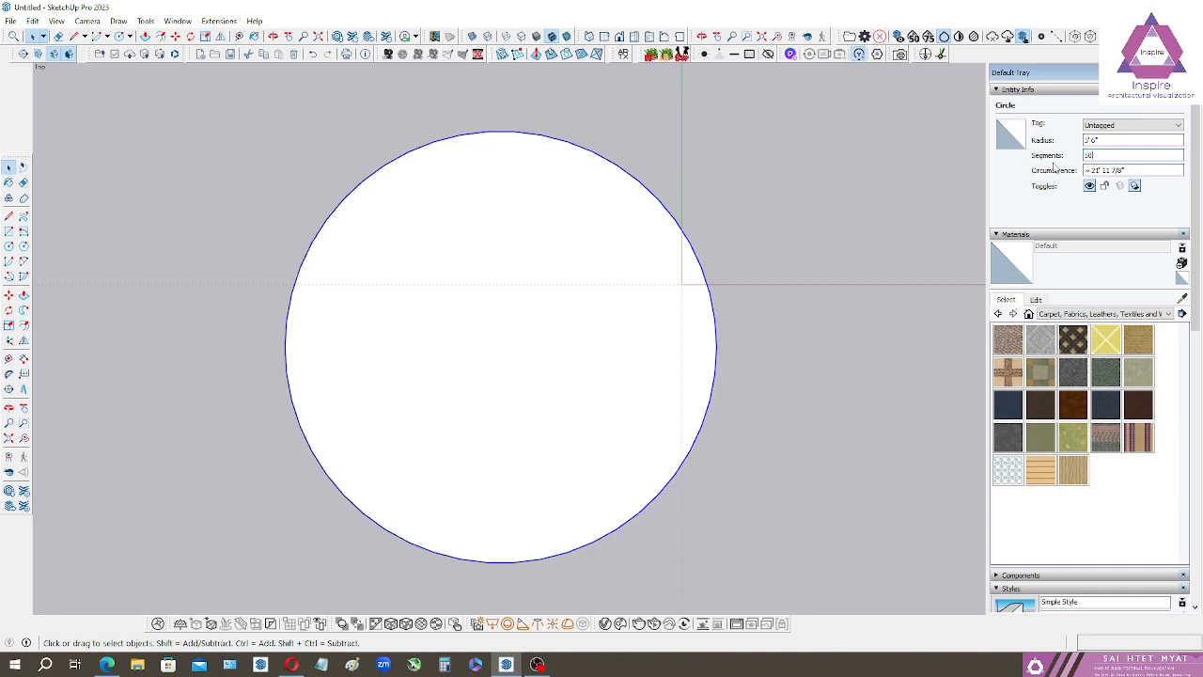
Set the selected circle's radius to 2'6".
click(1101, 140)
drag(1101, 140, 1083, 140)
text(2'6)
key(Return)
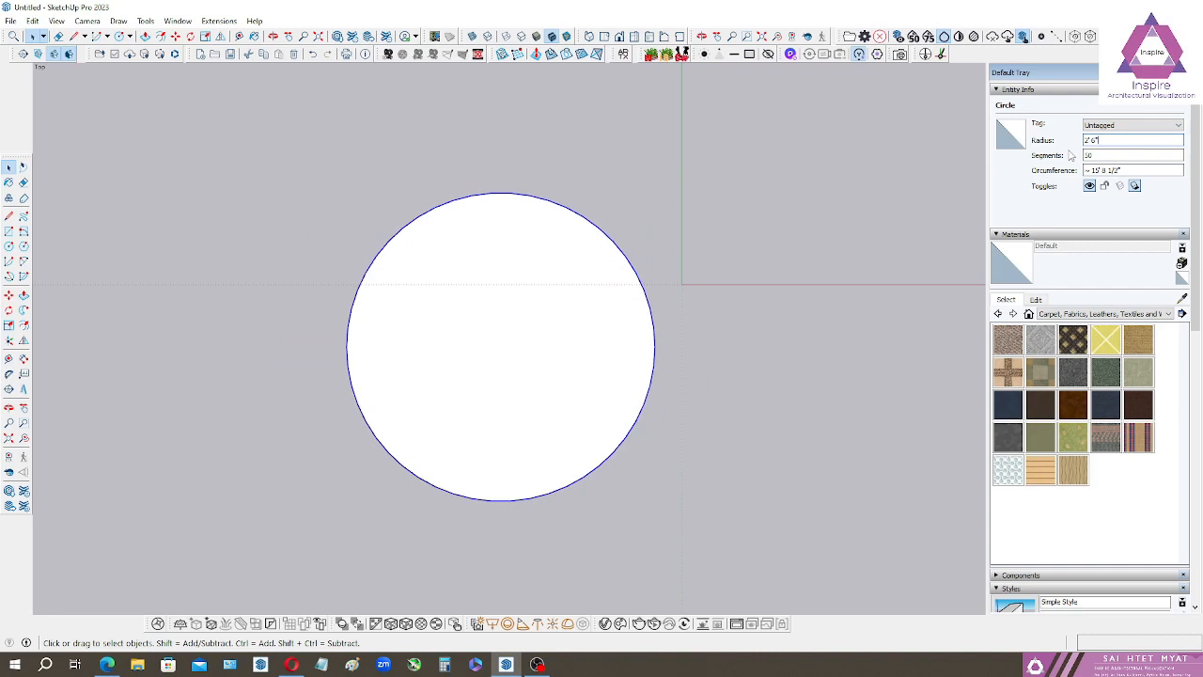
Select the circle's edge and its face separately to compare their entity properties.
click(617, 240)
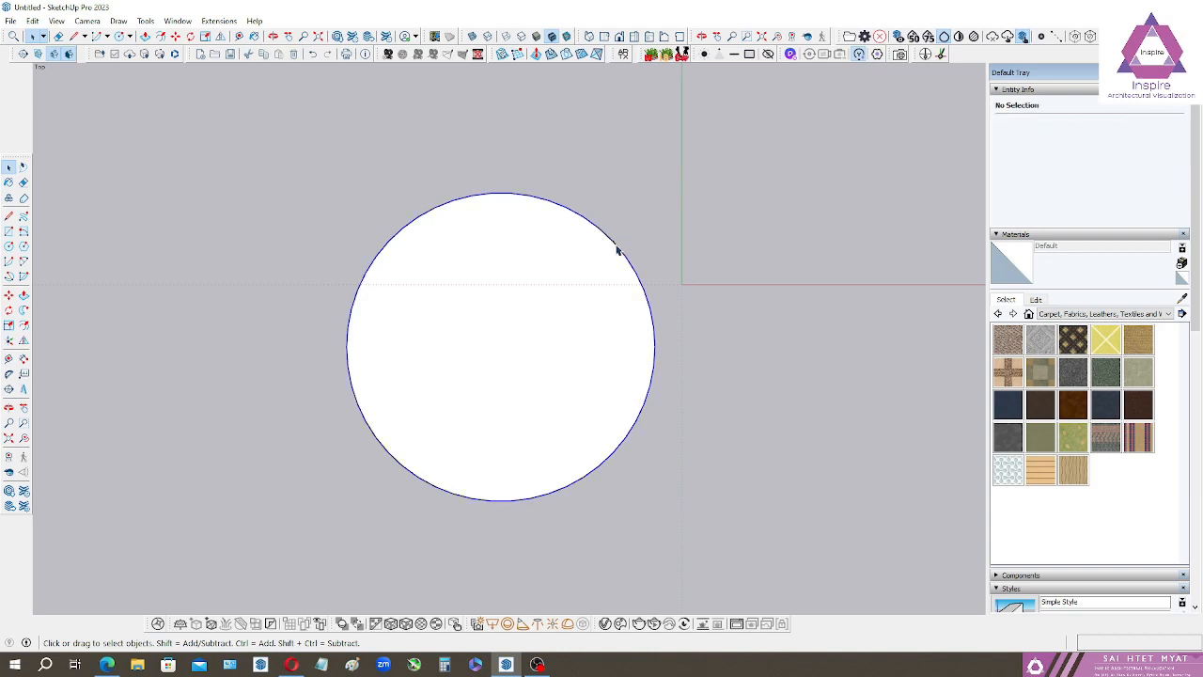
click(616, 249)
click(624, 254)
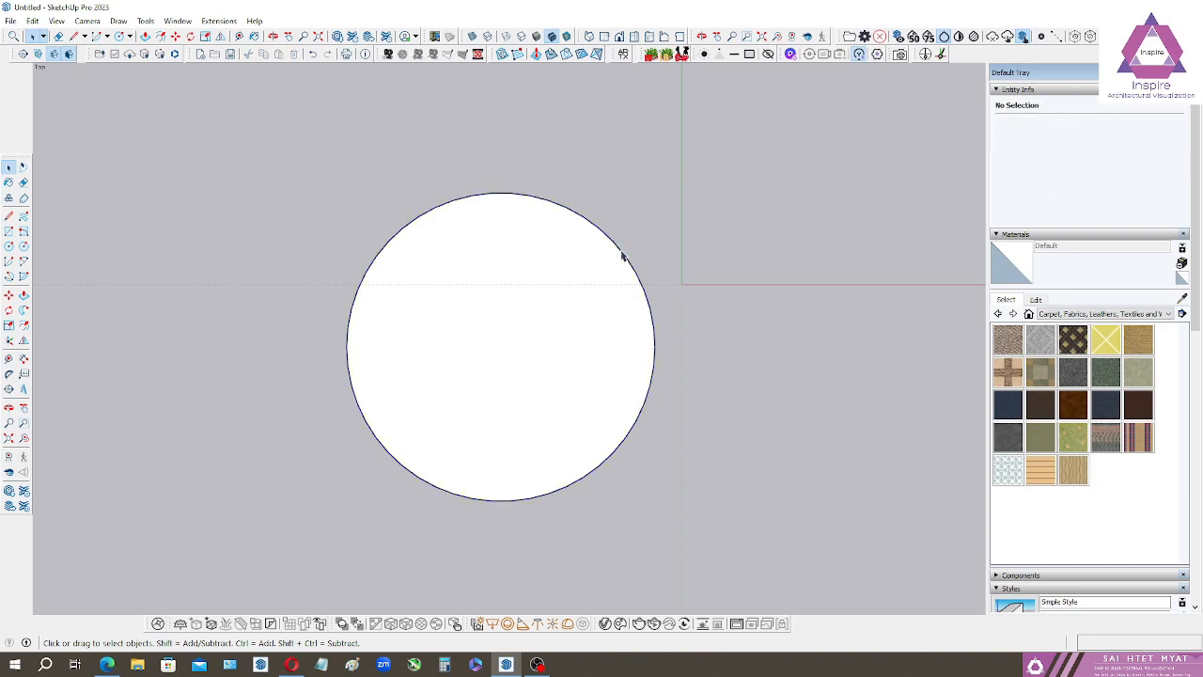
click(620, 255)
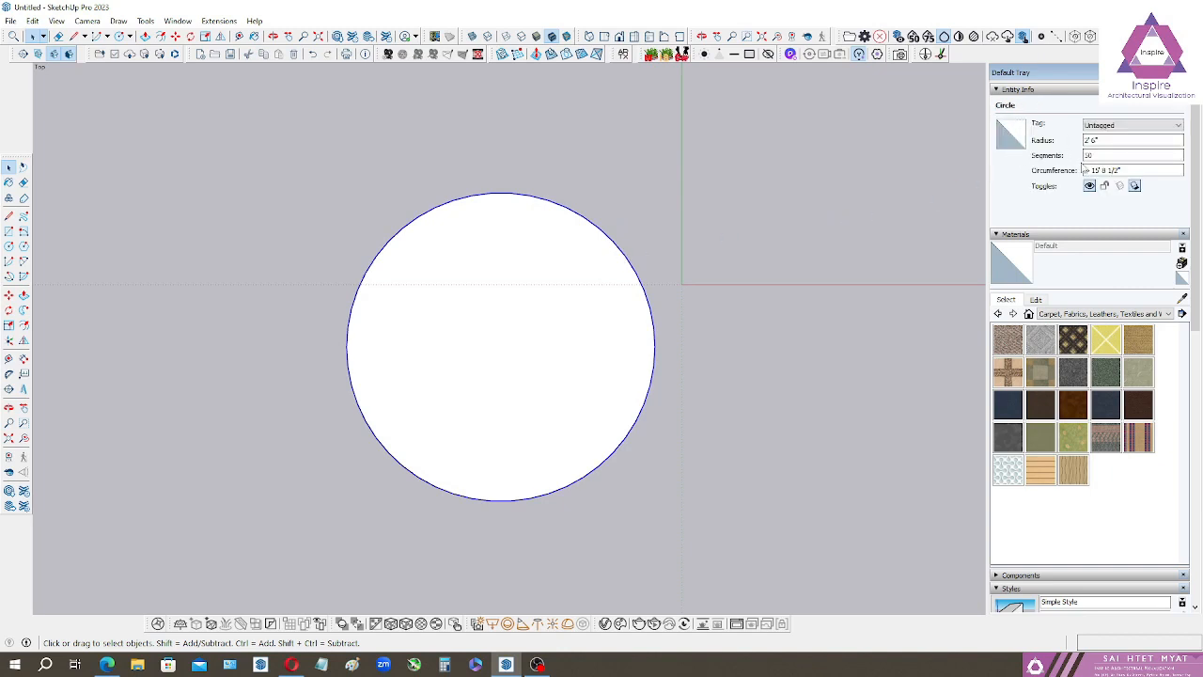
click(674, 303)
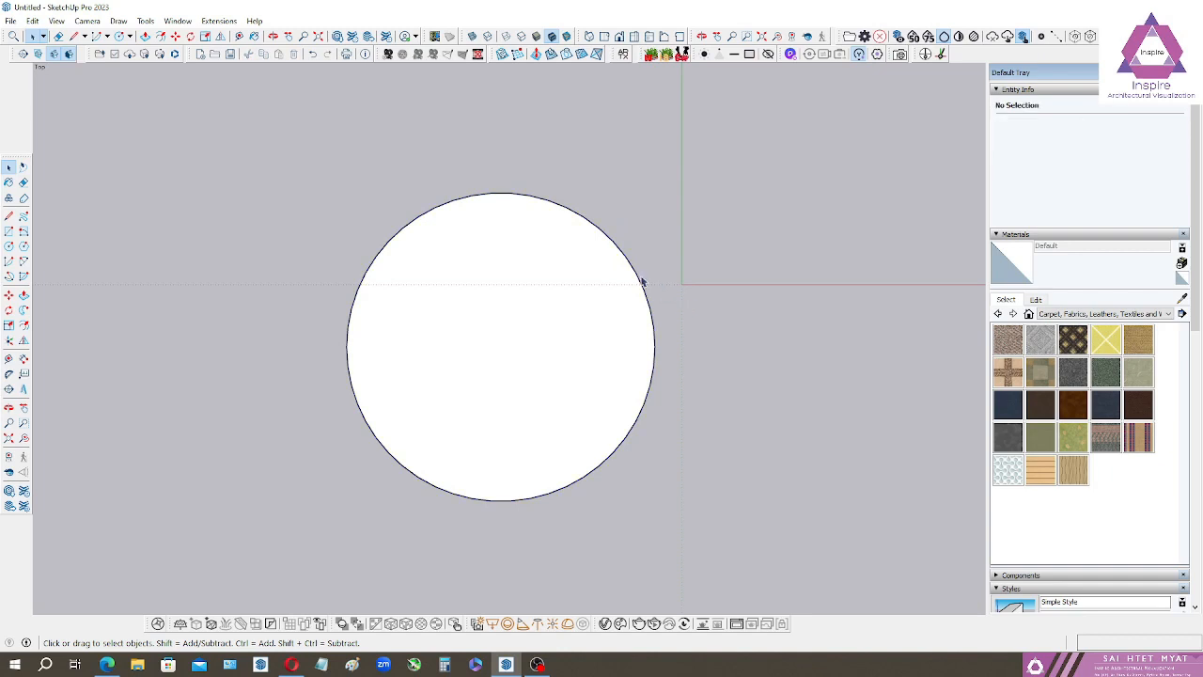
click(548, 326)
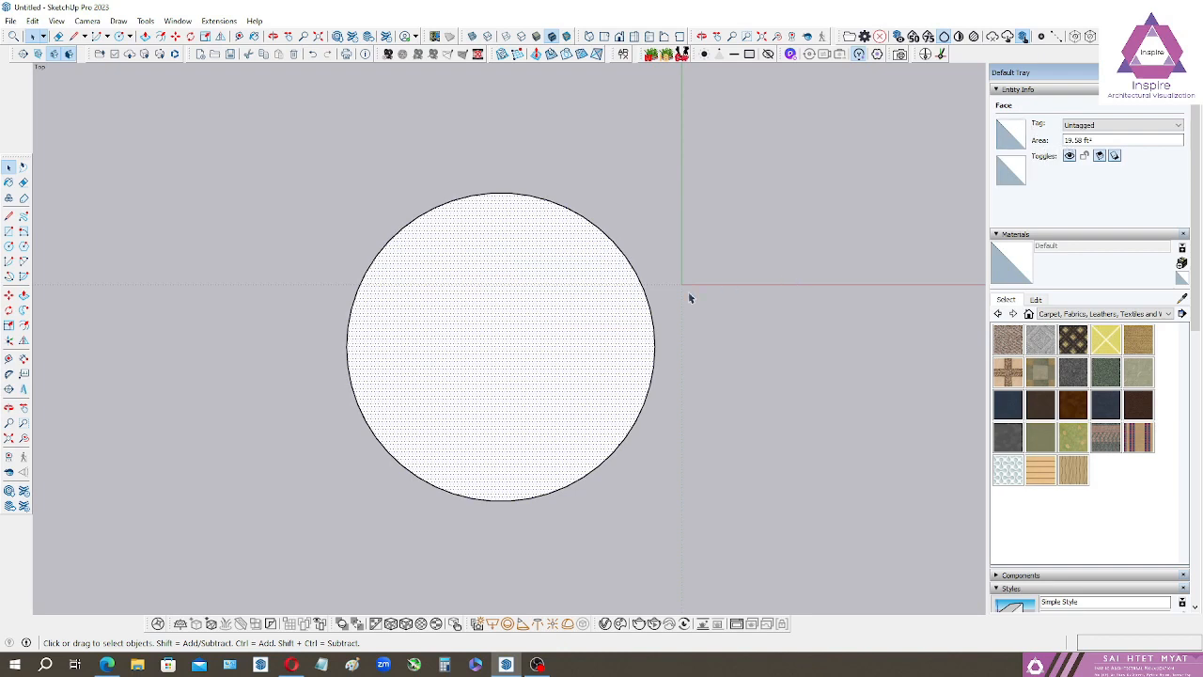
Select the circle's edge and set its segments to 6 to make it a hexagon.
click(653, 315)
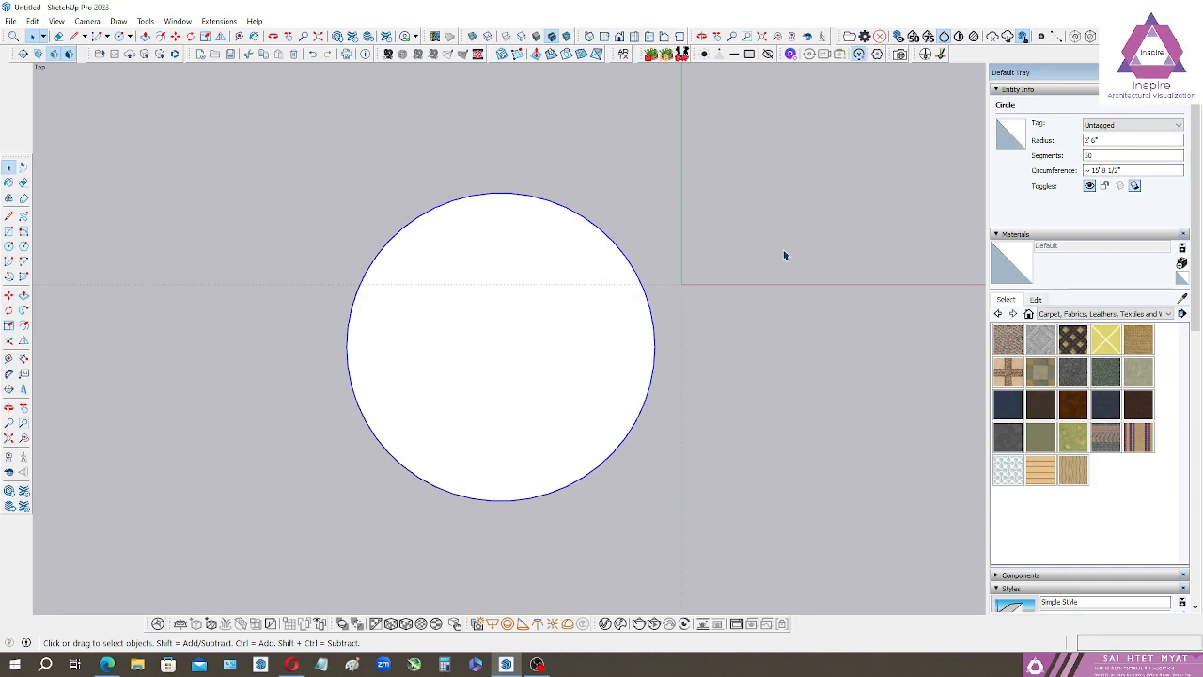
click(1098, 156)
text(6)
key(Return)
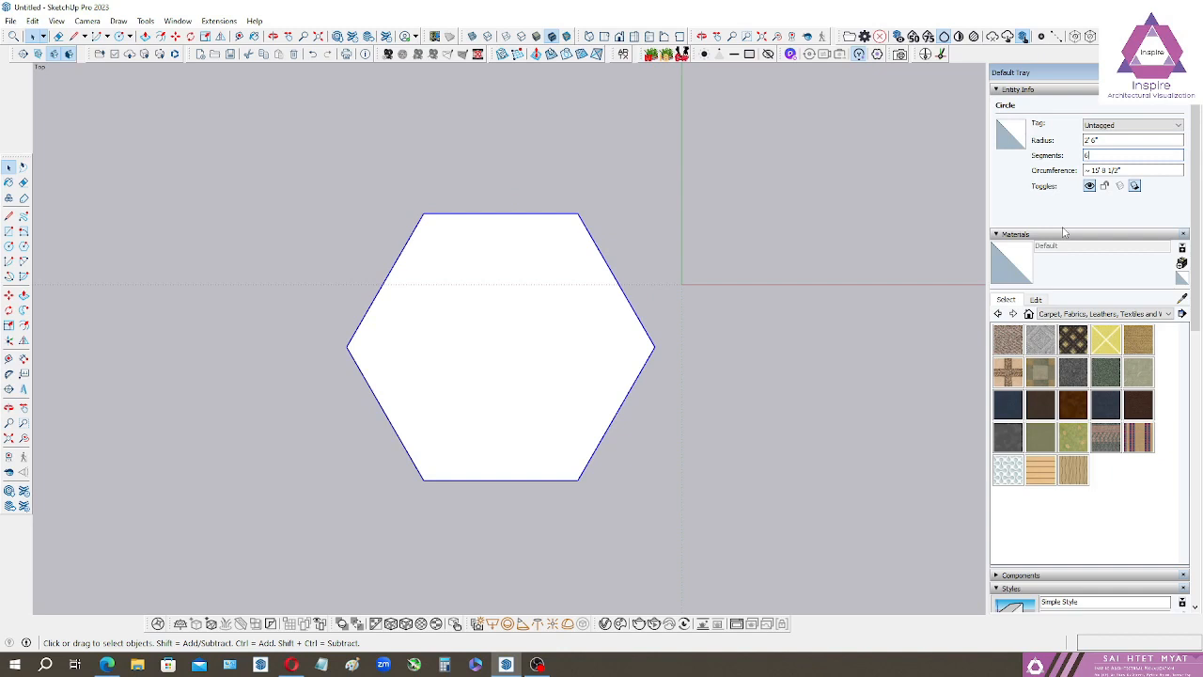
Reduce the hexagon's segments to 3 to make it a triangle.
key(BackSpace)
text(3)
key(Return)
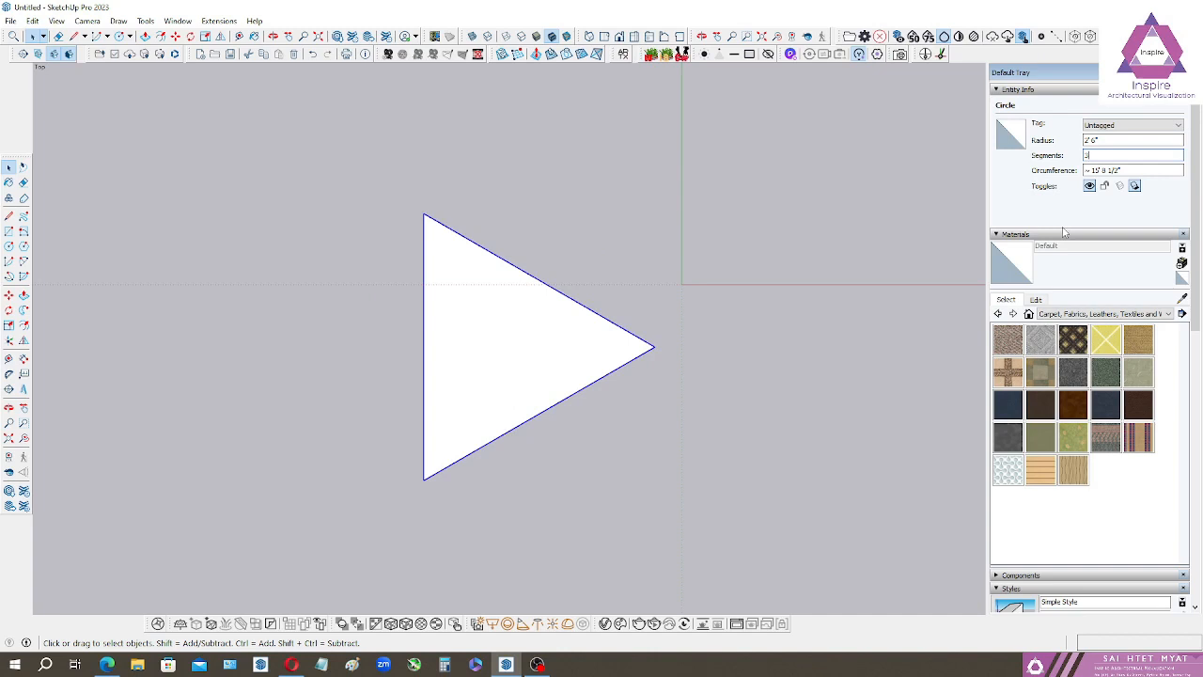
Try to set the triangle's segments to 2, entering the value twice and dismissing the message each time.
key(BackSpace)
text(2)
key(Return)
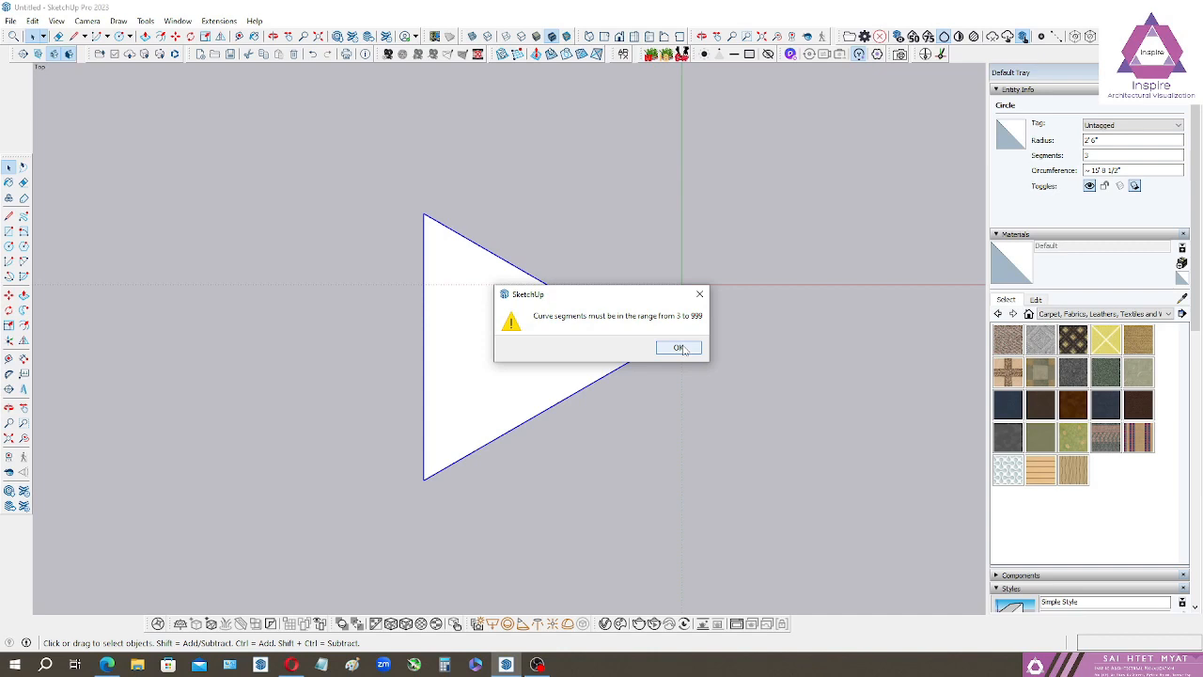
click(678, 348)
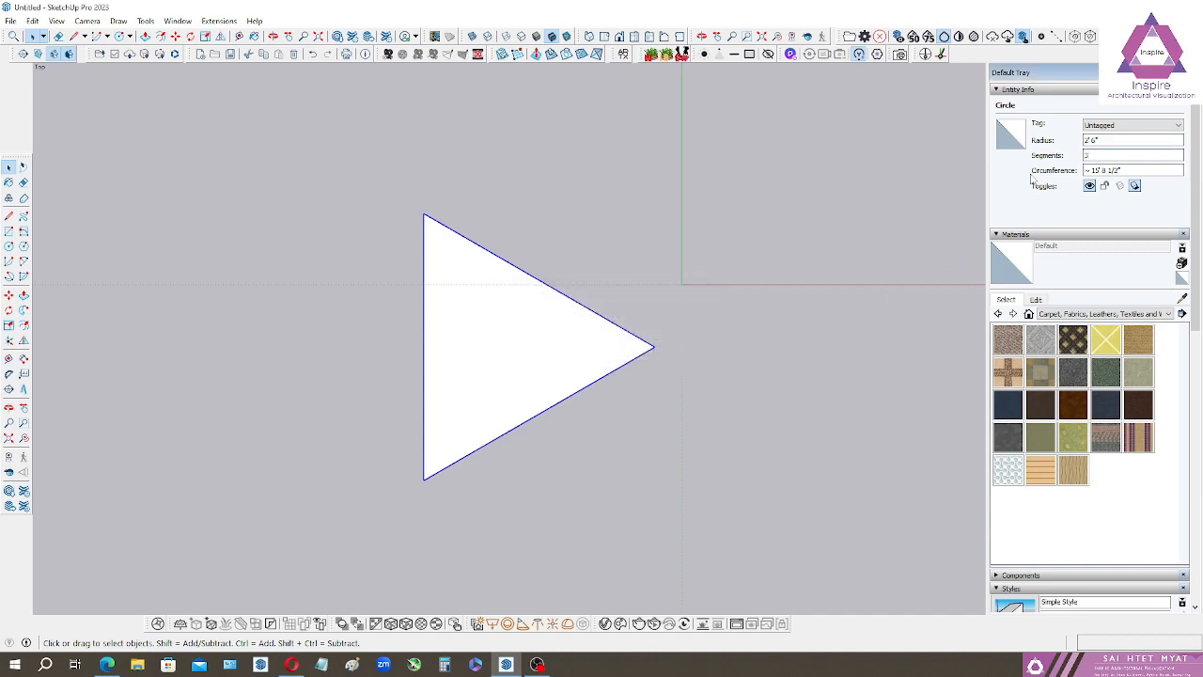
key(BackSpace)
text(2)
key(Return)
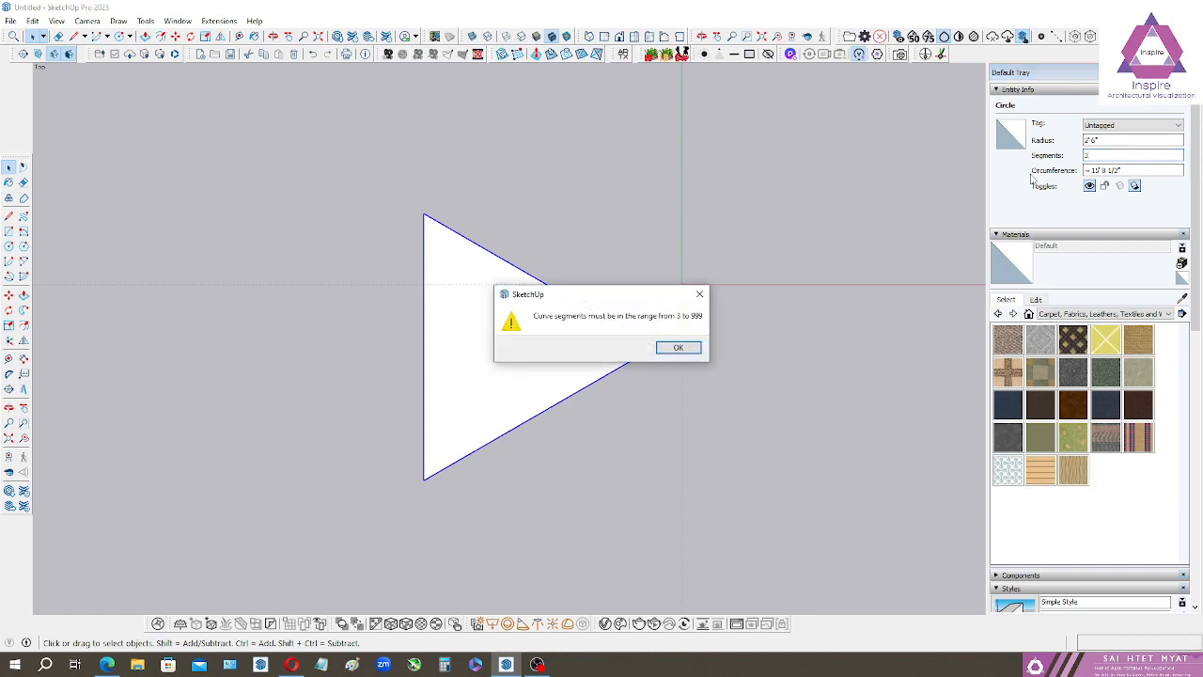
key(Return)
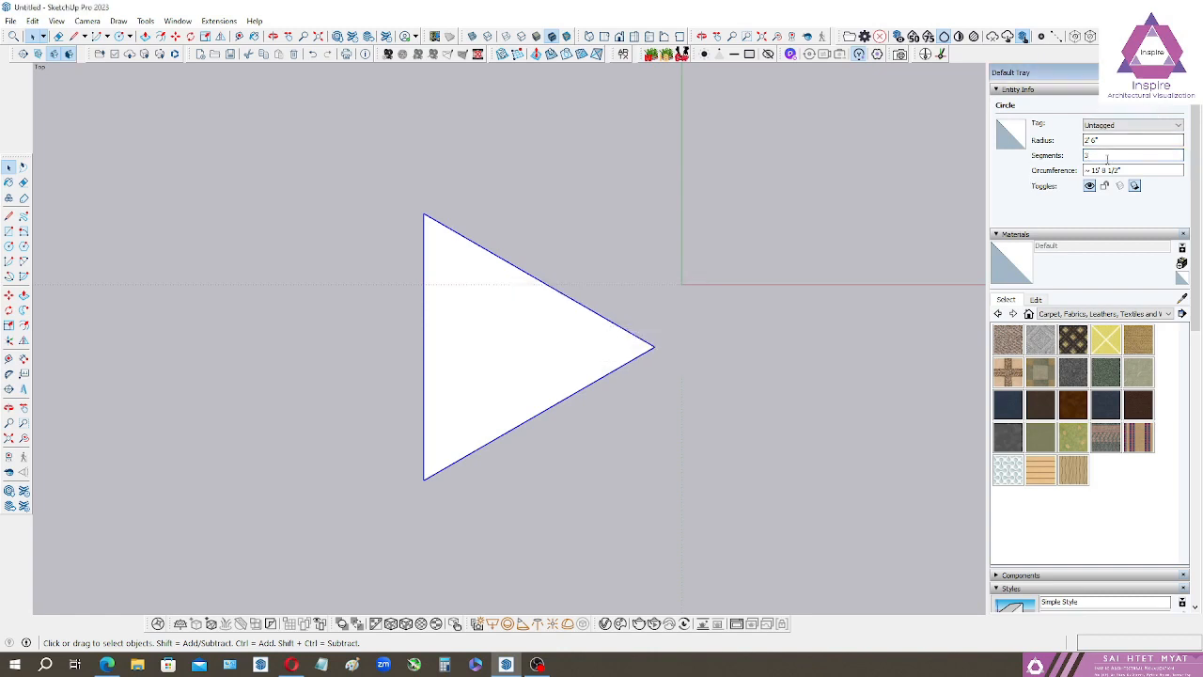
Set the triangle's segments to 4 for a square, and on to 5 for a pentagon.
text(4)
key(Return)
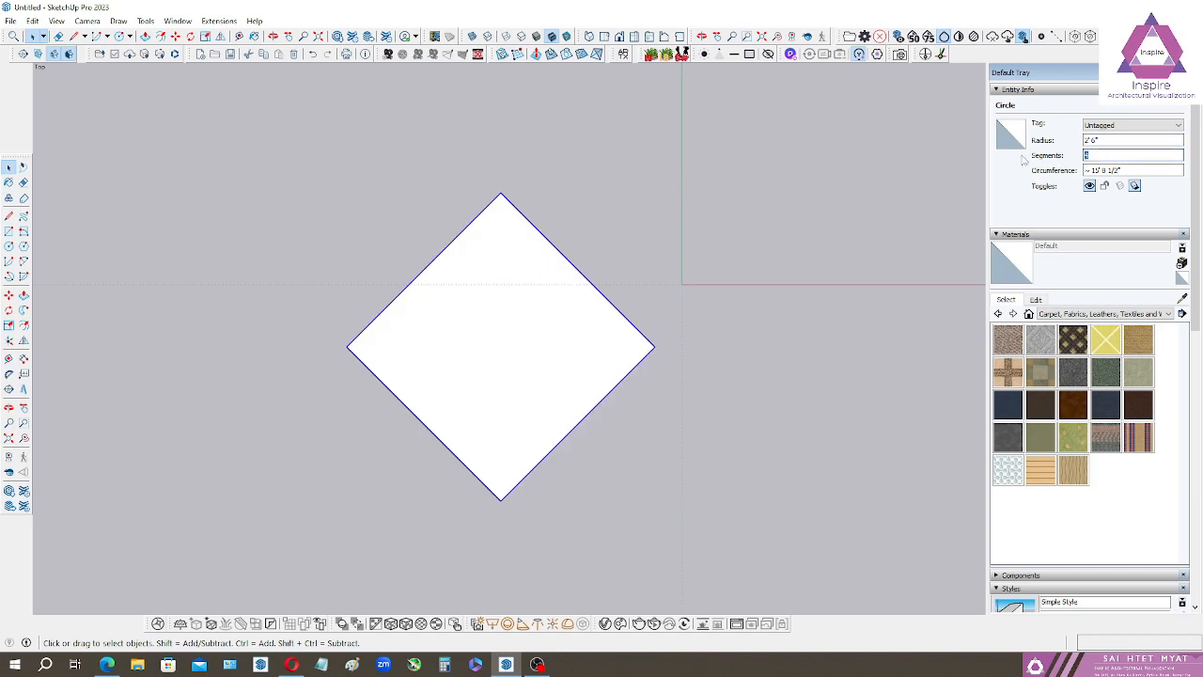
text(5)
key(Return)
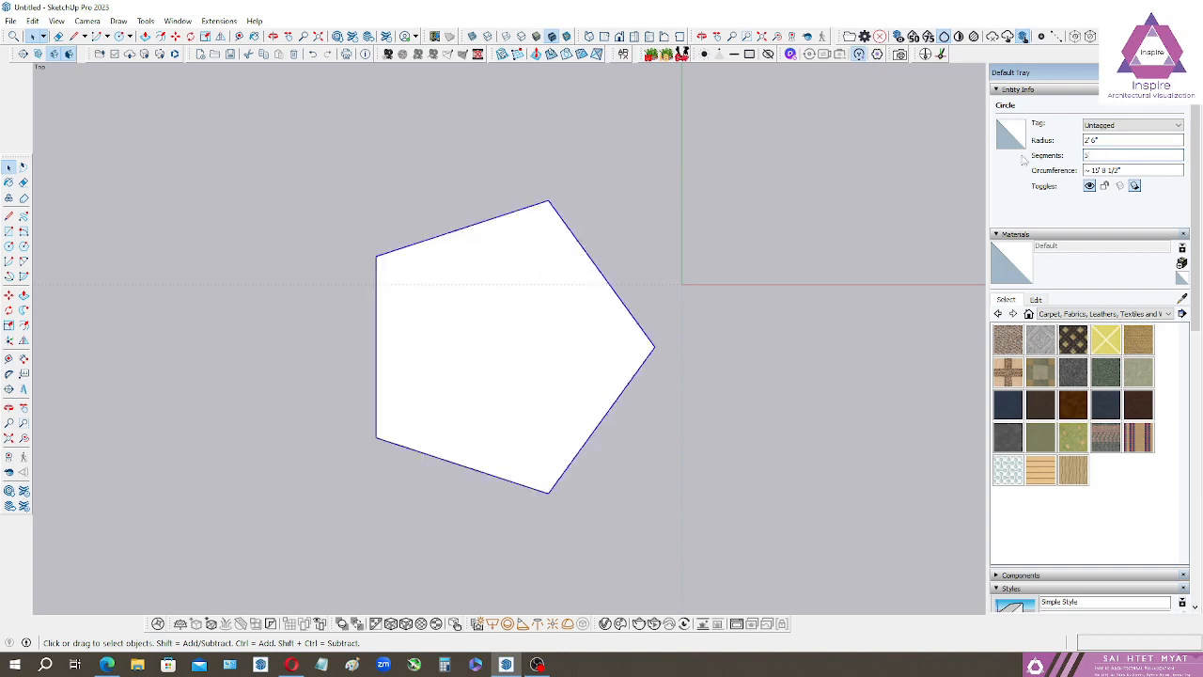